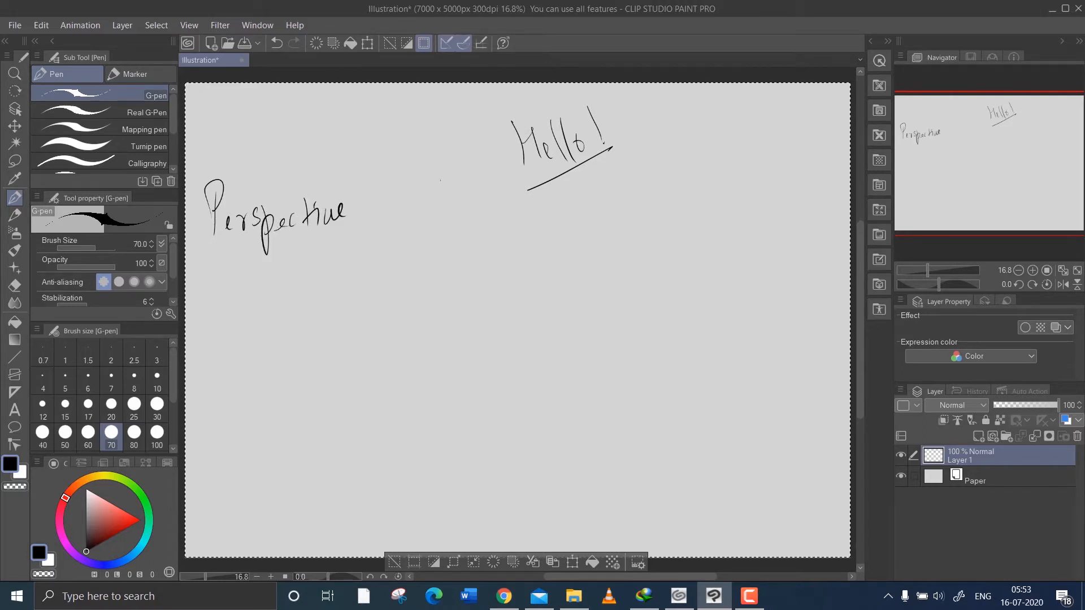
# Underline the handwritten word Perspective and sketch a thick black horizon line with two small circles on it and a dot labelled VP below.
pyautogui.moveTo(212, 245); pyautogui.dragTo(349, 242)
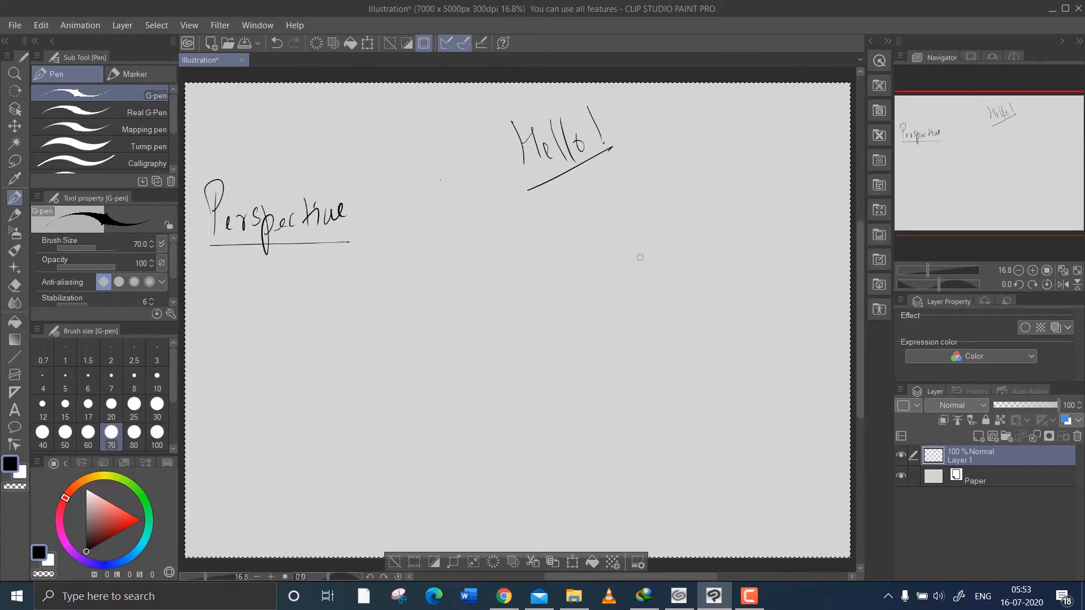
pyautogui.moveTo(606, 272); pyautogui.dragTo(605, 276)
pyautogui.moveTo(413, 241)
pyautogui.mouseDown()
pyautogui.moveTo(702, 260)
pyautogui.moveTo(781, 232)
pyautogui.moveTo(826, 234)
pyautogui.mouseUp()
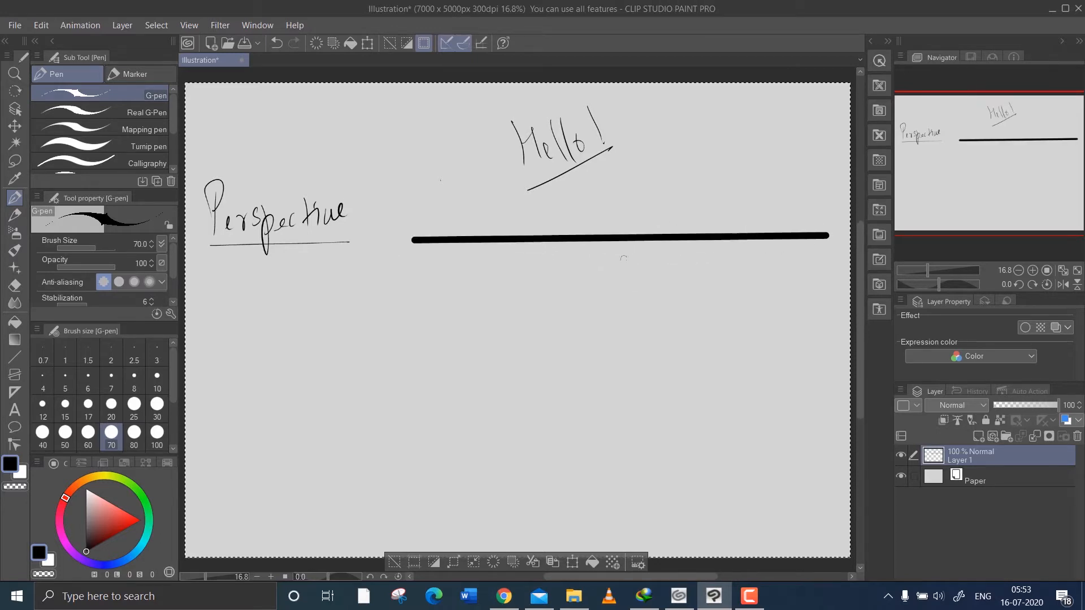
pyautogui.moveTo(628, 294)
pyautogui.mouseDown()
pyautogui.moveTo(672, 294)
pyautogui.moveTo(677, 282)
pyautogui.moveTo(672, 305)
pyautogui.mouseUp()
pyautogui.moveTo(580, 267); pyautogui.dragTo(579, 272)
pyautogui.moveTo(631, 236); pyautogui.dragTo(637, 239)
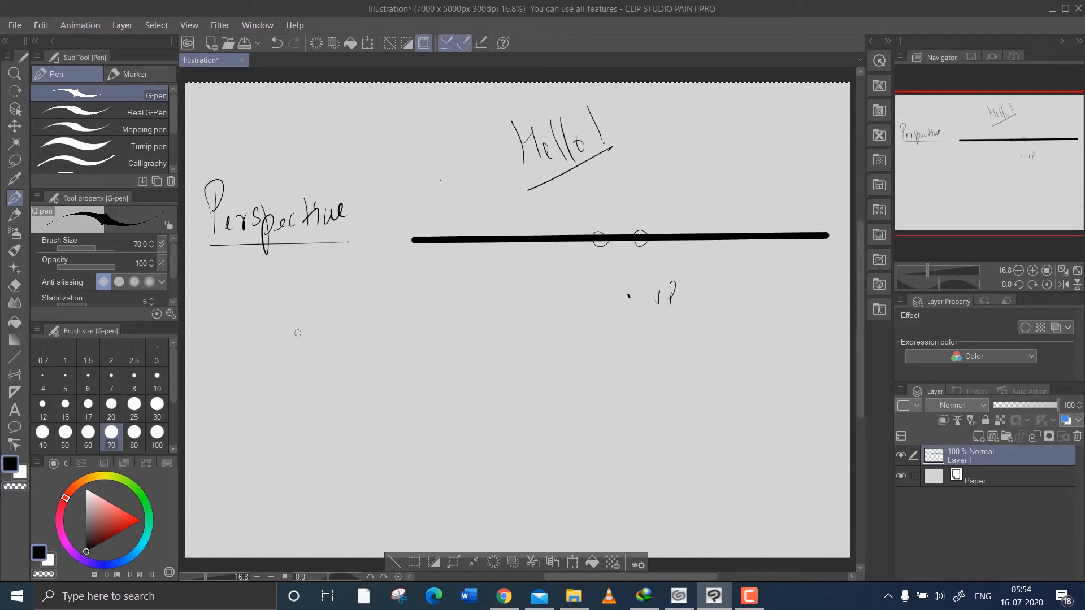
# Handwrite the list 5 – 1, 2, 3, 4, → 5 below the heading and bracket it into two groups.
pyautogui.moveTo(298, 333)
pyautogui.mouseDown()
pyautogui.moveTo(298, 348)
pyautogui.moveTo(311, 328)
pyautogui.moveTo(298, 365)
pyautogui.moveTo(338, 350)
pyautogui.moveTo(365, 375)
pyautogui.moveTo(392, 357)
pyautogui.moveTo(429, 357)
pyautogui.mouseUp()
pyautogui.moveTo(435, 350)
pyautogui.mouseDown()
pyautogui.moveTo(434, 363)
pyautogui.moveTo(464, 347)
pyautogui.moveTo(466, 365)
pyautogui.moveTo(497, 350)
pyautogui.mouseUp()
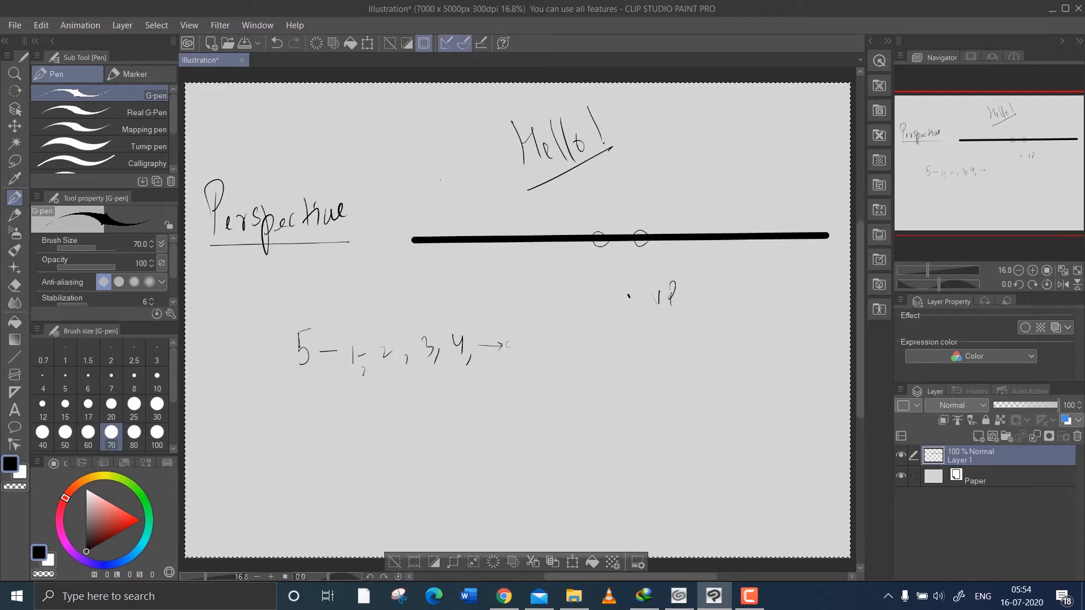
pyautogui.moveTo(530, 340); pyautogui.dragTo(530, 361)
pyautogui.moveTo(434, 302)
pyautogui.mouseDown()
pyautogui.moveTo(439, 368)
pyautogui.moveTo(412, 368)
pyautogui.moveTo(428, 311)
pyautogui.moveTo(418, 311)
pyautogui.moveTo(446, 320)
pyautogui.moveTo(452, 375)
pyautogui.mouseUp()
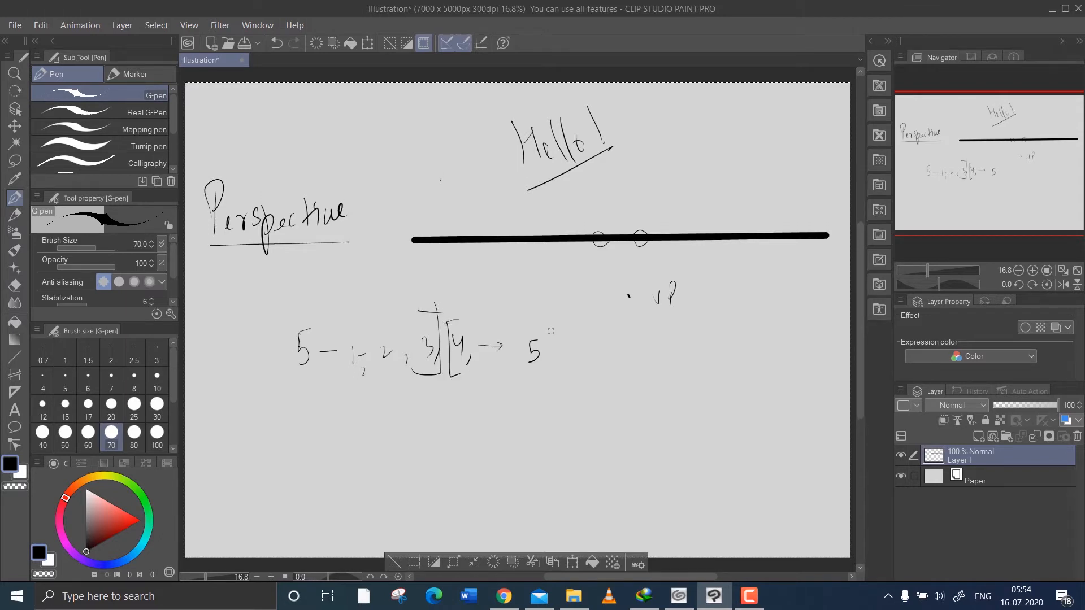
pyautogui.moveTo(540, 326)
pyautogui.mouseDown()
pyautogui.moveTo(553, 327)
pyautogui.moveTo(543, 377)
pyautogui.mouseUp()
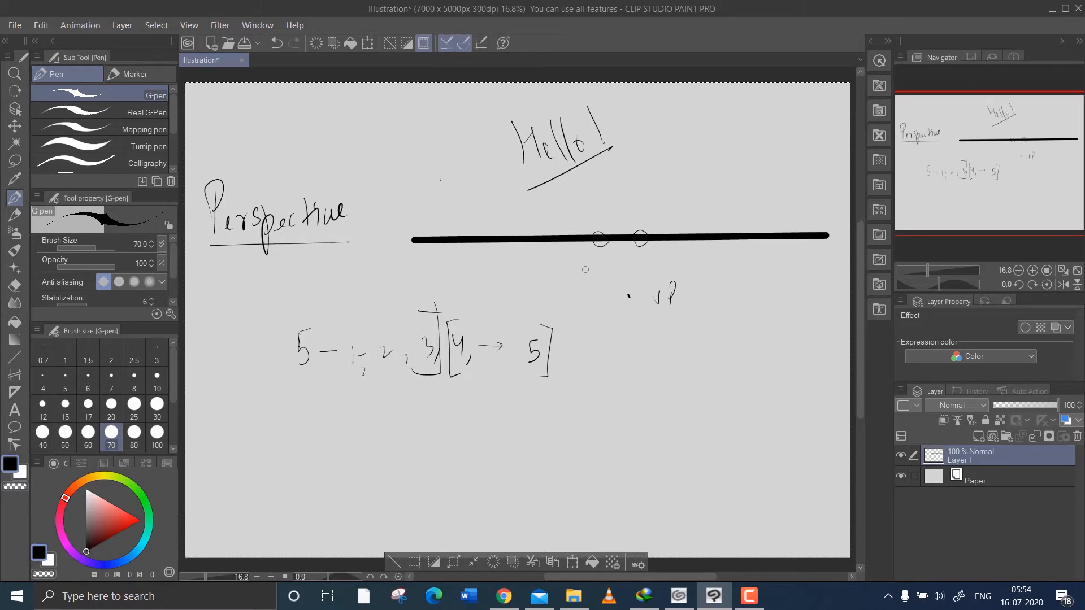
# Clear everything from Layer 1, deselect, and draw a thick black horizontal horizon line across the upper part of the canvas.
pyautogui.press('Delete')
pyautogui.hotkey('ctrl', 'd')
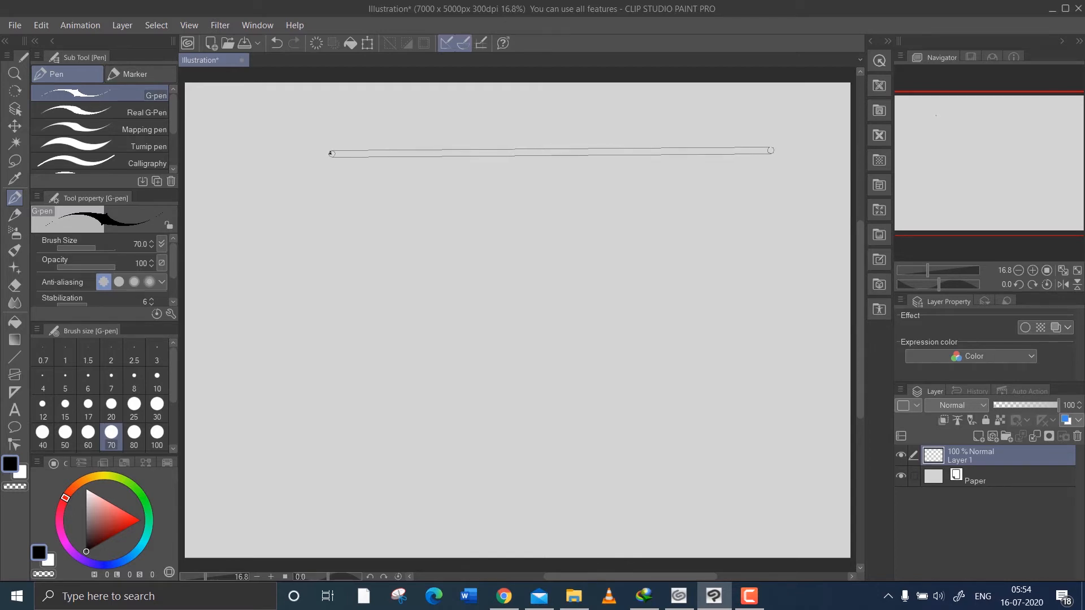
pyautogui.keyDown('shift'); pyautogui.click(774, 154); pyautogui.keyUp('shift')
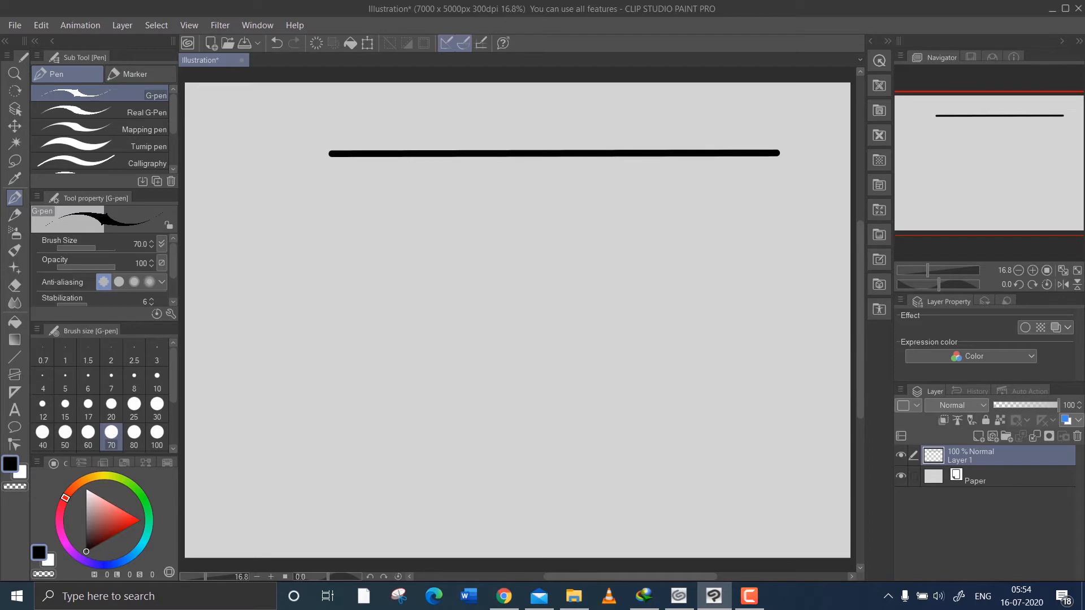
# Mark a red vanishing point at the middle of the black horizon line.
pyautogui.click(128, 518)
pyautogui.click(126, 519)
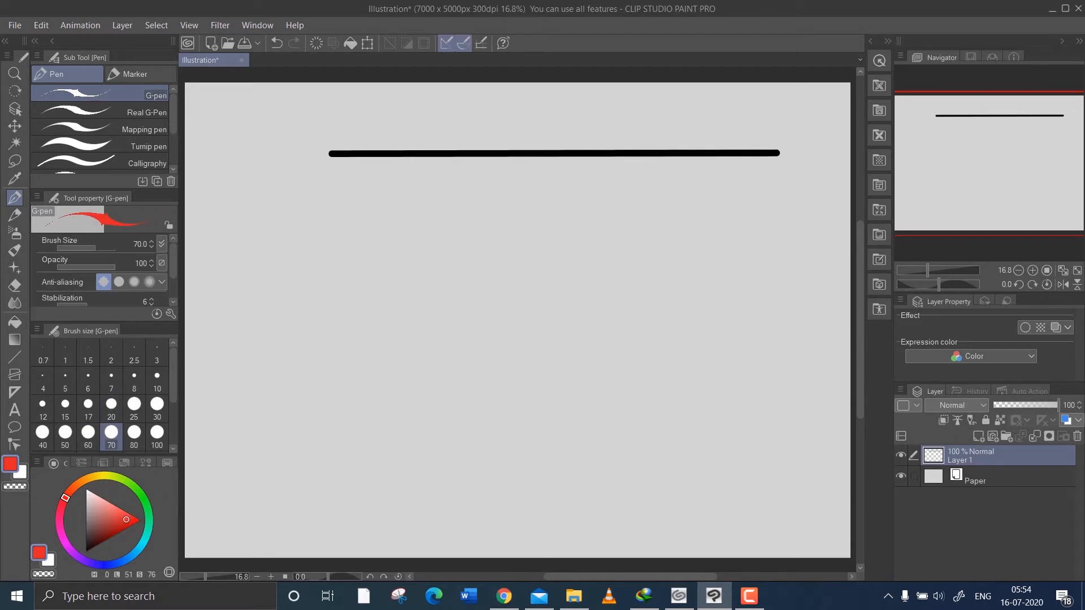
pyautogui.click(546, 154)
# In blue, write the underlined label 1P. beside the horizon line and draw a straight line from the vanishing point down to the lower left.
pyautogui.click(103, 563)
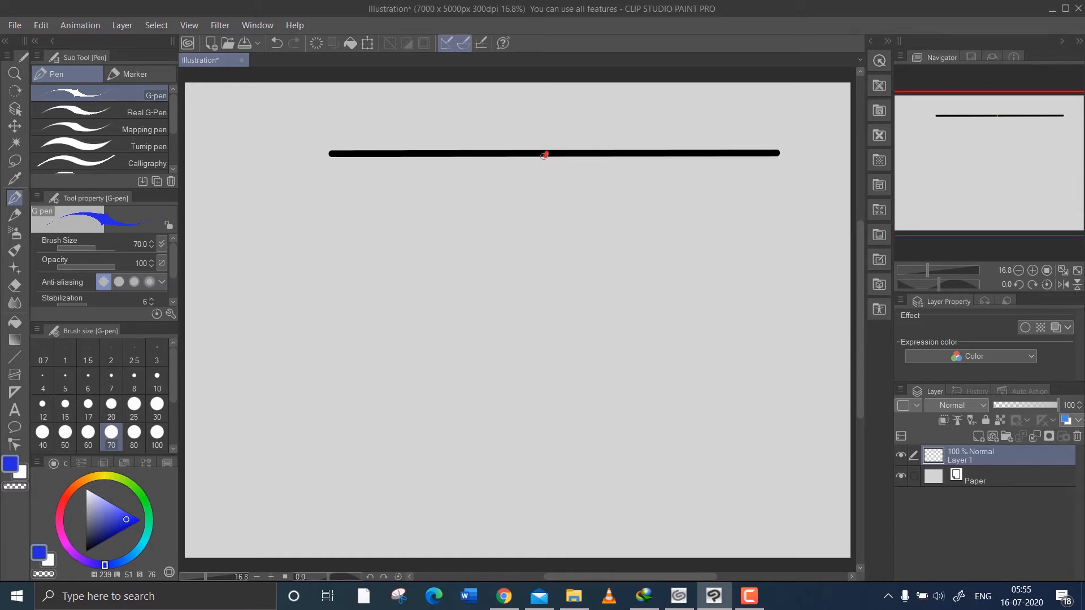
pyautogui.moveTo(248, 107)
pyautogui.mouseDown()
pyautogui.moveTo(247, 126)
pyautogui.moveTo(260, 107)
pyautogui.moveTo(280, 131)
pyautogui.mouseUp()
pyautogui.click(273, 119)
pyautogui.keyDown('shift'); pyautogui.click(310, 362); pyautogui.keyUp('shift')
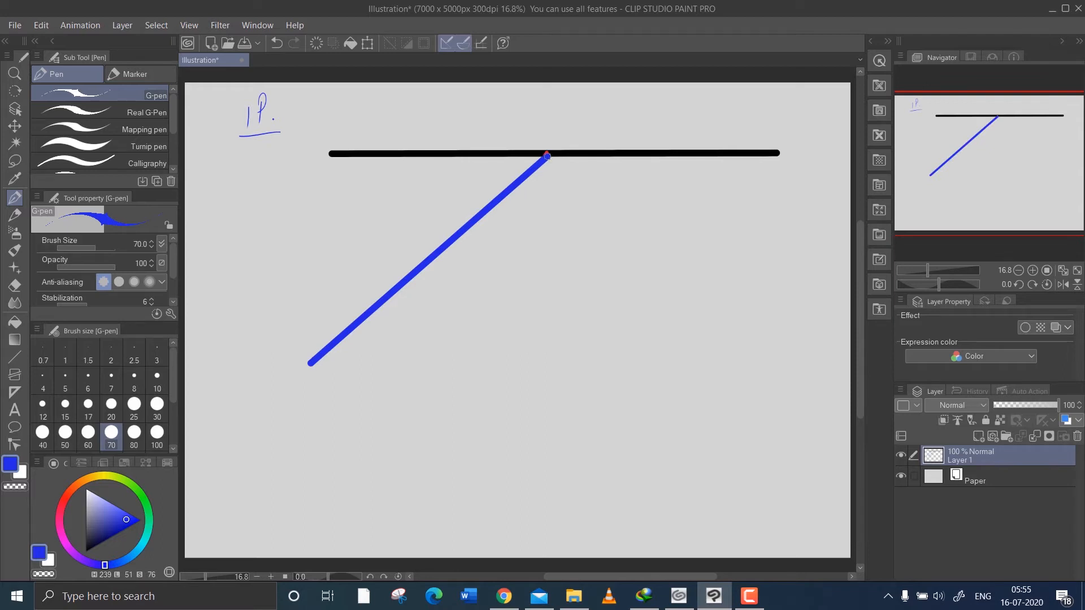
pyautogui.click(549, 157)
pyautogui.keyDown('shift'); pyautogui.click(501, 424); pyautogui.keyUp('shift')
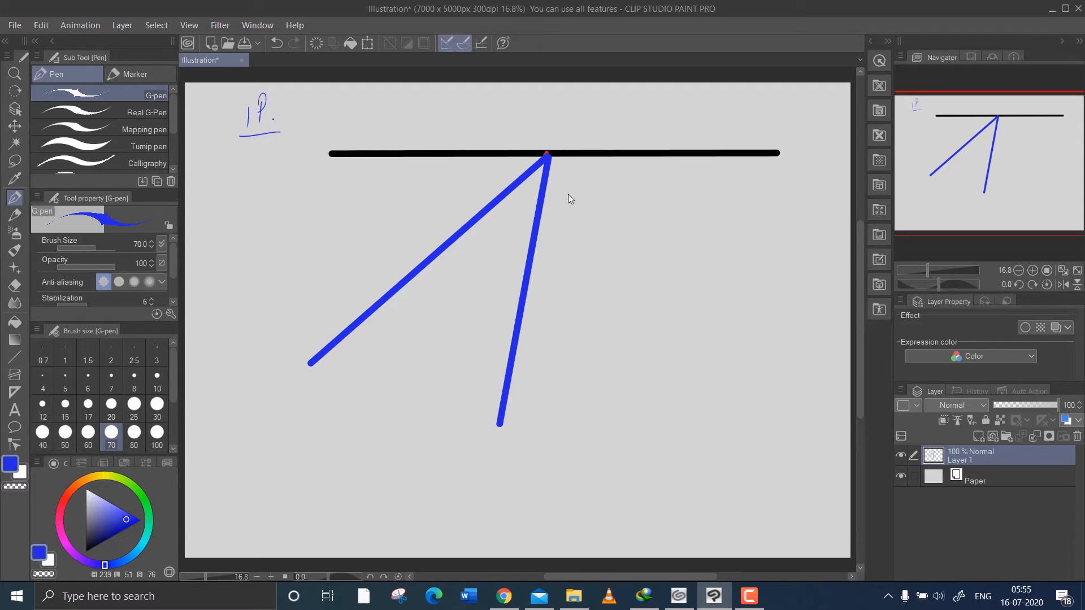
pyautogui.hotkey('ctrl', 'z')
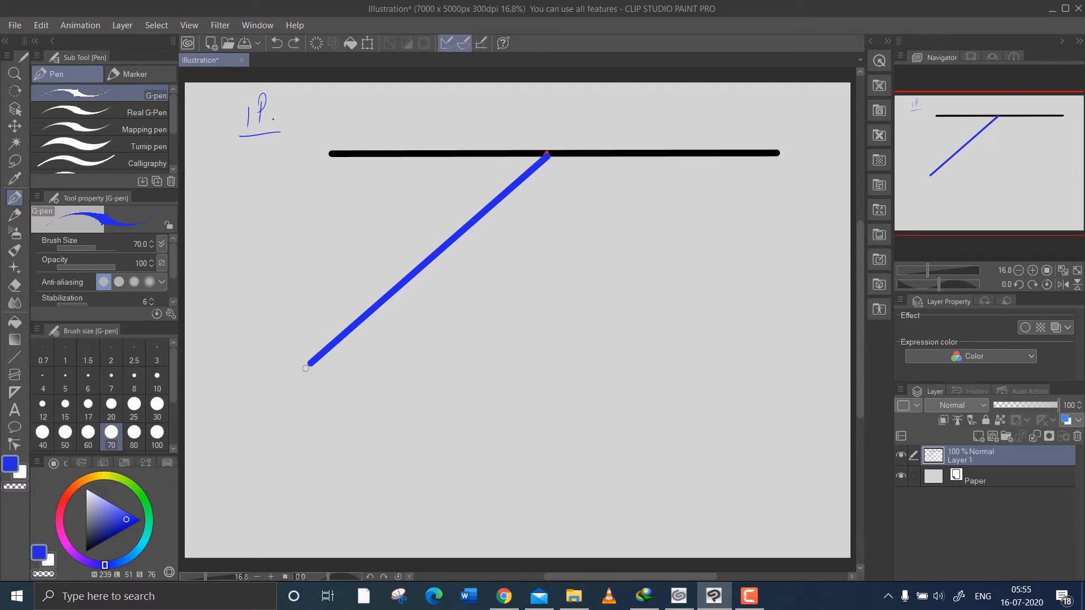
# Draw a blue horizontal base line below the horizon and connect it to the vanishing point with four more straight rays.
pyautogui.click(283, 364)
pyautogui.moveTo(509, 369); pyautogui.dragTo(782, 366)
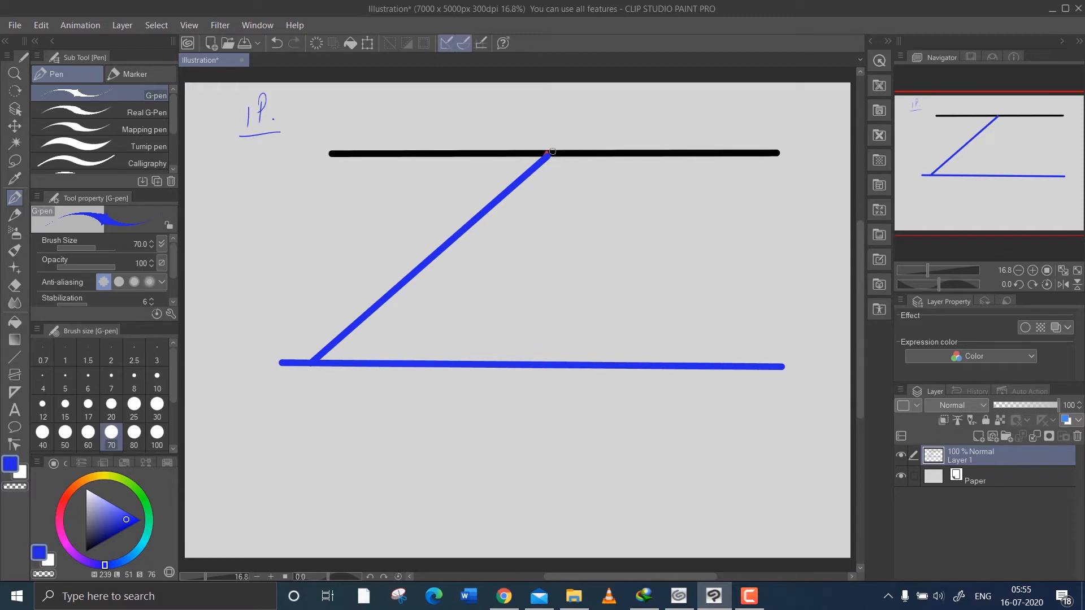
pyautogui.keyDown('shift'); pyautogui.click(537, 361); pyautogui.keyUp('shift')
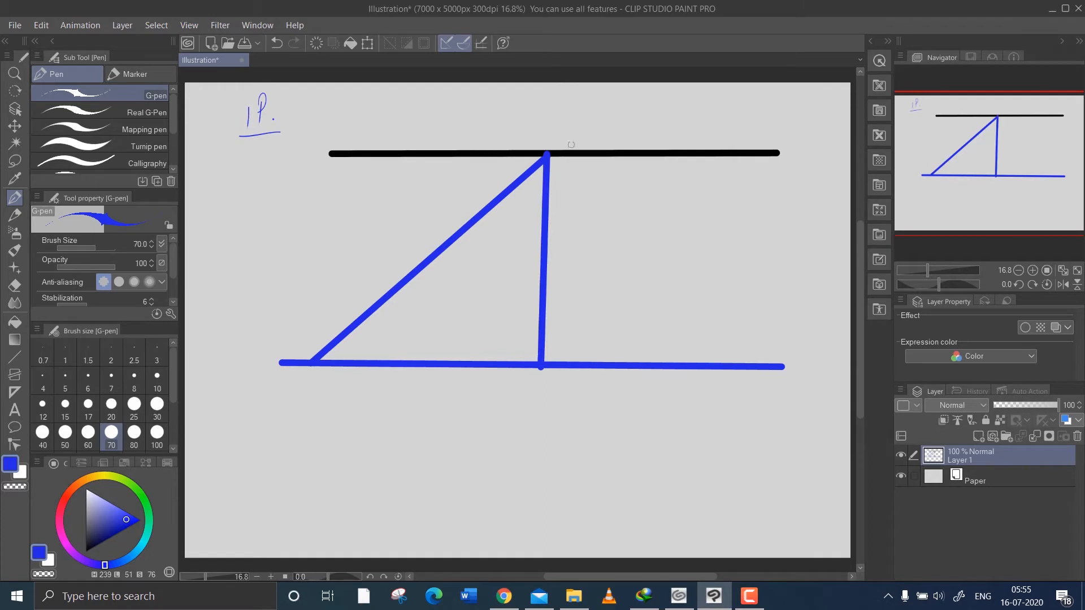
pyautogui.click(549, 156)
pyautogui.keyDown('shift'); pyautogui.click(738, 368); pyautogui.keyUp('shift')
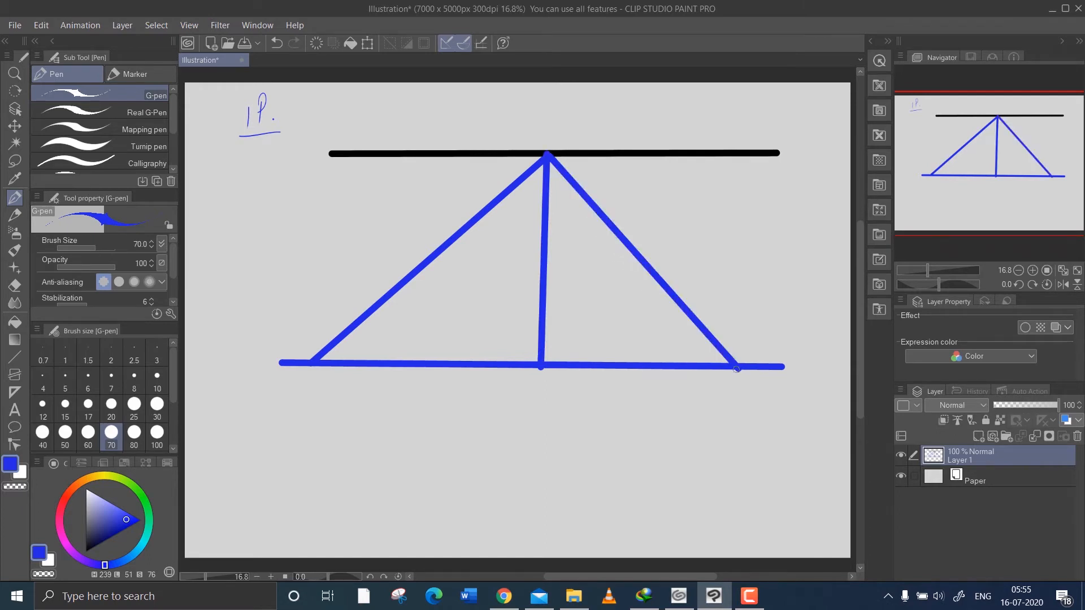
pyautogui.click(551, 157)
pyautogui.keyDown('shift'); pyautogui.click(777, 364); pyautogui.keyUp('shift')
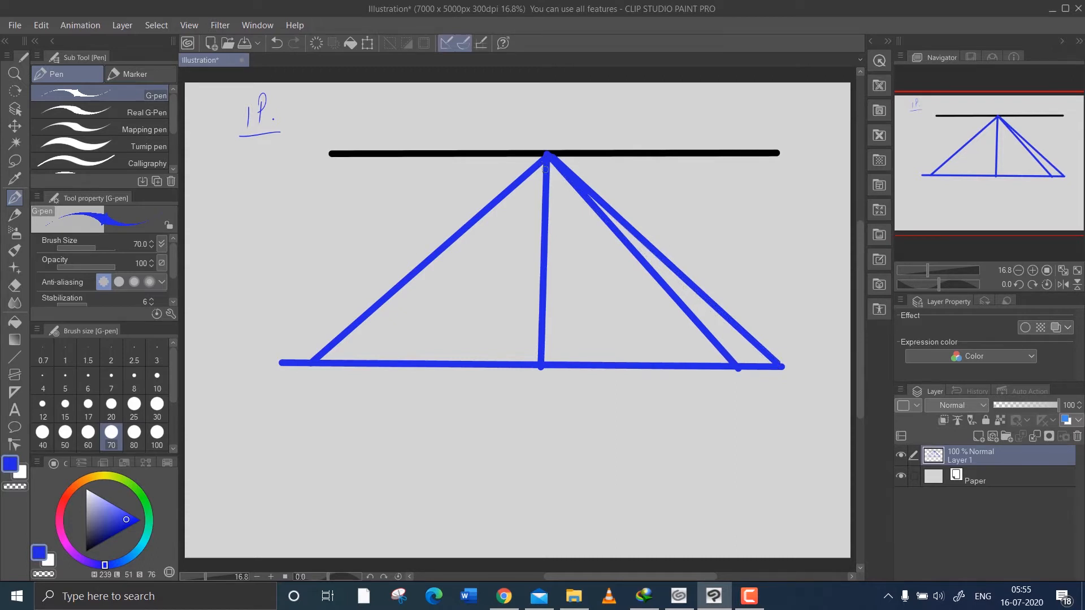
pyautogui.keyDown('shift'); pyautogui.click(420, 362); pyautogui.keyUp('shift')
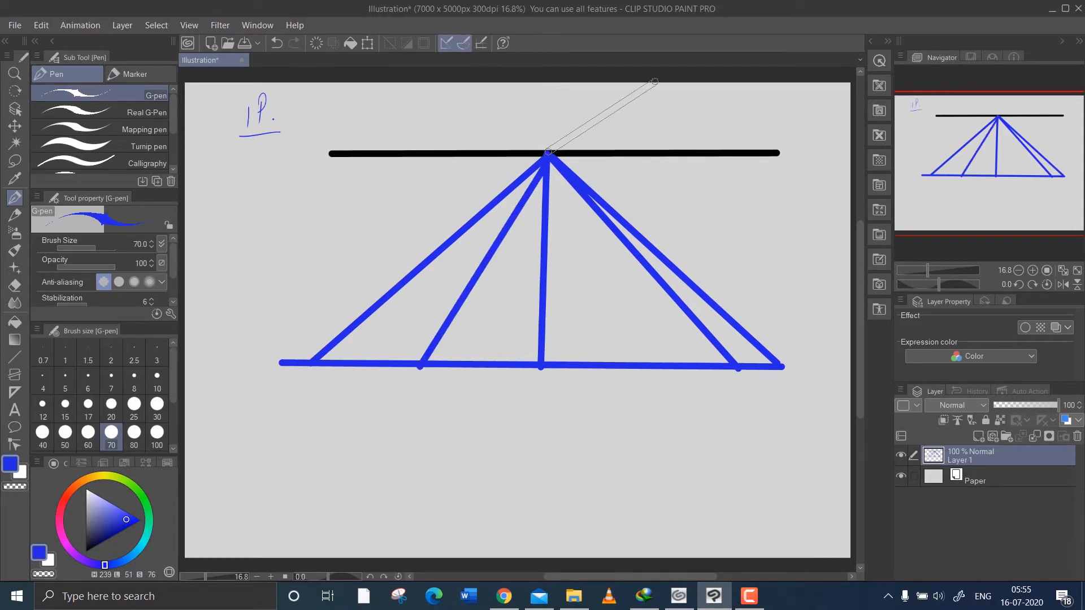
# Draw three blue rays from the vanishing point to the canvas's upper edge: one to the right, one vertical and one to the left.
pyautogui.keyDown('shift'); pyautogui.click(655, 81); pyautogui.keyUp('shift')
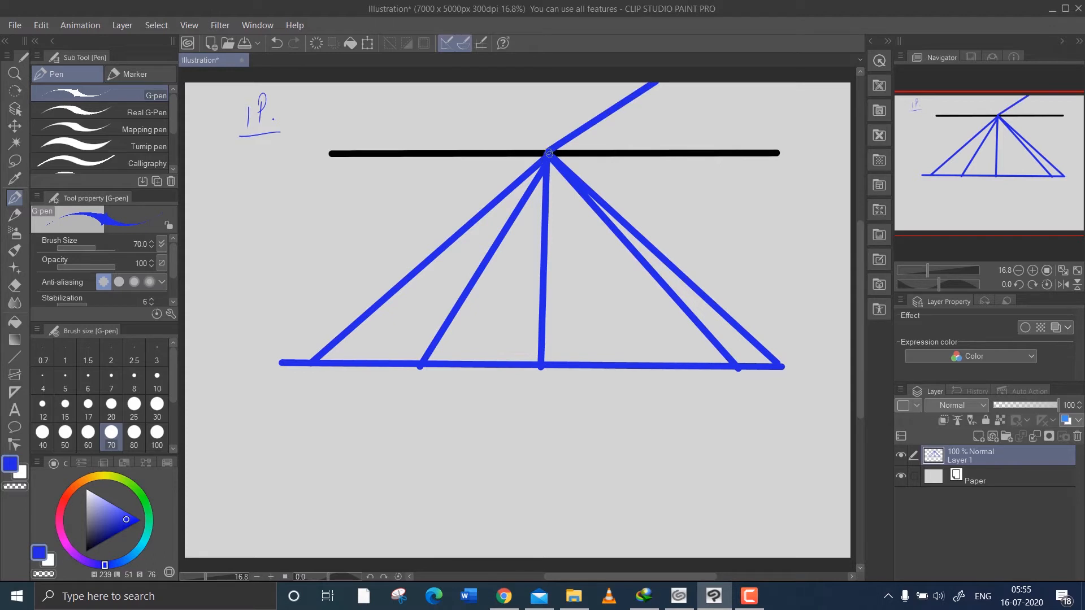
pyautogui.keyDown('shift'); pyautogui.click(549, 82); pyautogui.keyUp('shift')
pyautogui.click(543, 150)
pyautogui.keyDown('shift'); pyautogui.click(493, 80); pyautogui.keyUp('shift')
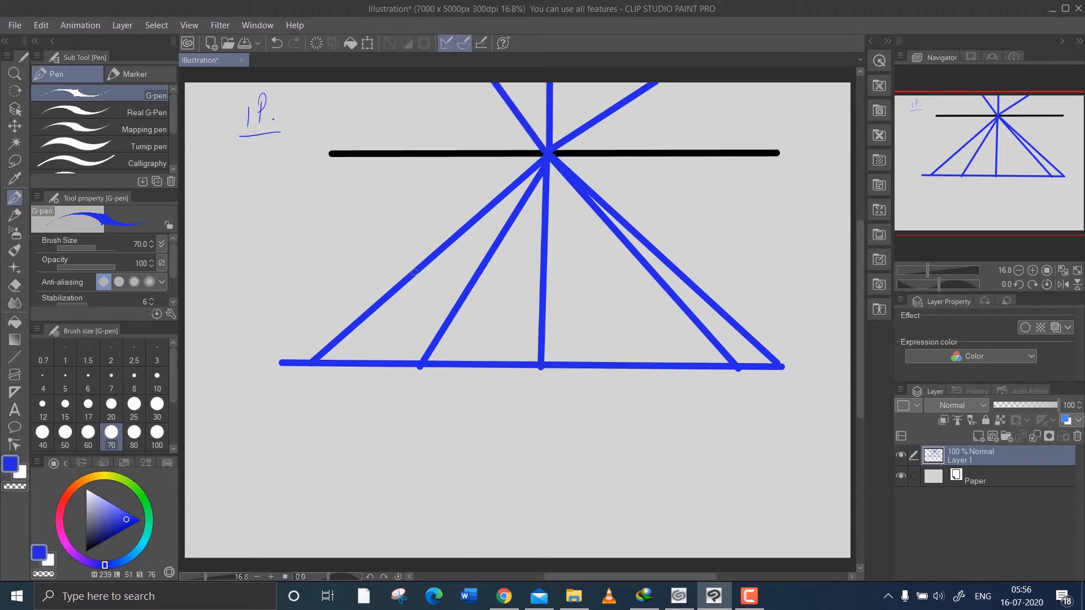
# Draw two blue horizontal cross lines between the outer rays below the horizon, one halfway down and a shorter one nearer the vanishing point.
pyautogui.moveTo(416, 271); pyautogui.dragTo(680, 274)
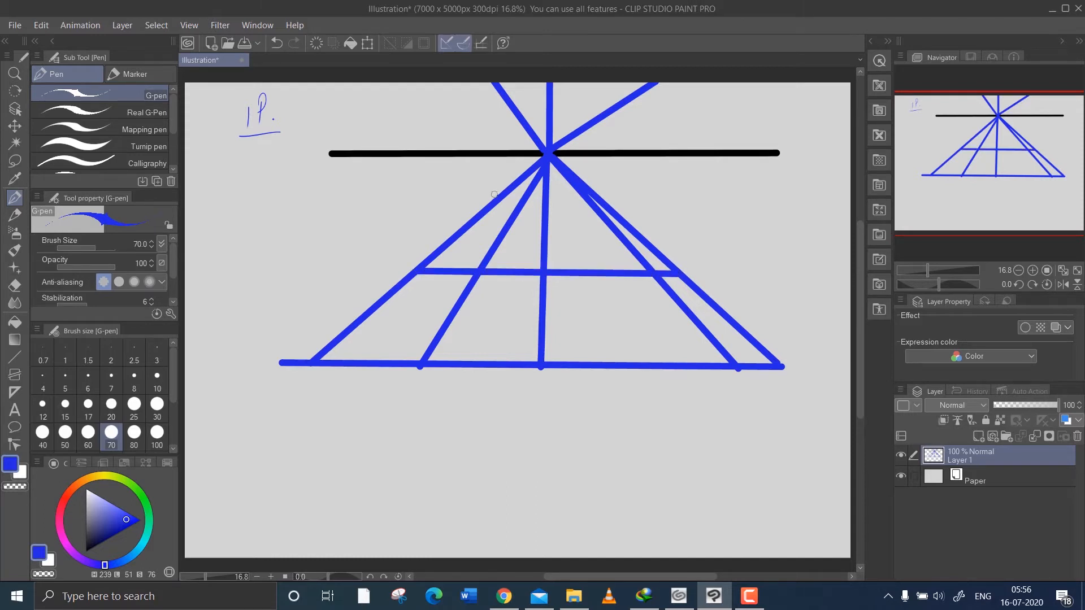
pyautogui.moveTo(484, 212); pyautogui.dragTo(613, 208)
pyautogui.moveTo(612, 210); pyautogui.dragTo(610, 210)
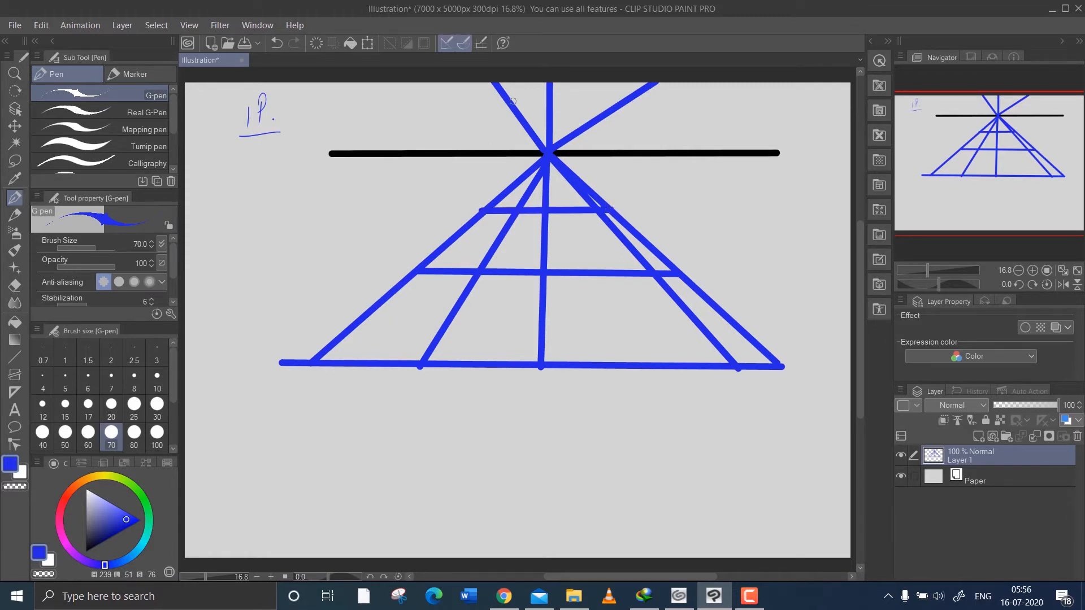
# Draw a horizontal cross line between the rays above the horizon, add a flatter upper-left ray, and extend the cross line to it.
pyautogui.moveTo(513, 101); pyautogui.dragTo(628, 102)
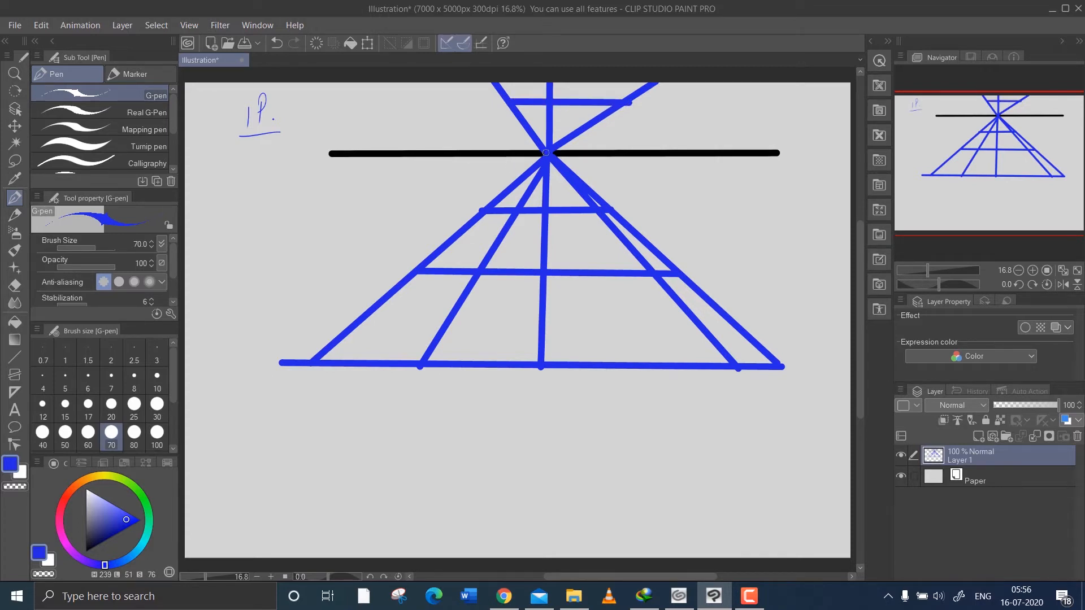
pyautogui.moveTo(542, 153); pyautogui.dragTo(433, 80)
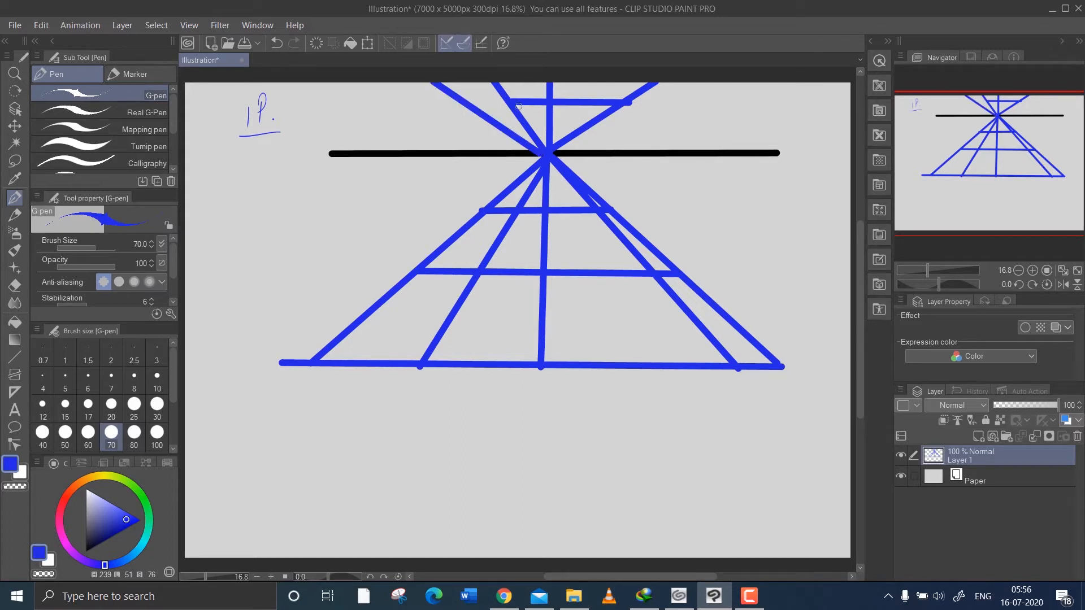
pyautogui.moveTo(512, 99); pyautogui.dragTo(455, 104)
# Scale the one-point perspective drawing down to less than half size, move it to the canvas's upper-left area, and apply the transformation.
pyautogui.hotkey('ctrl', 't')
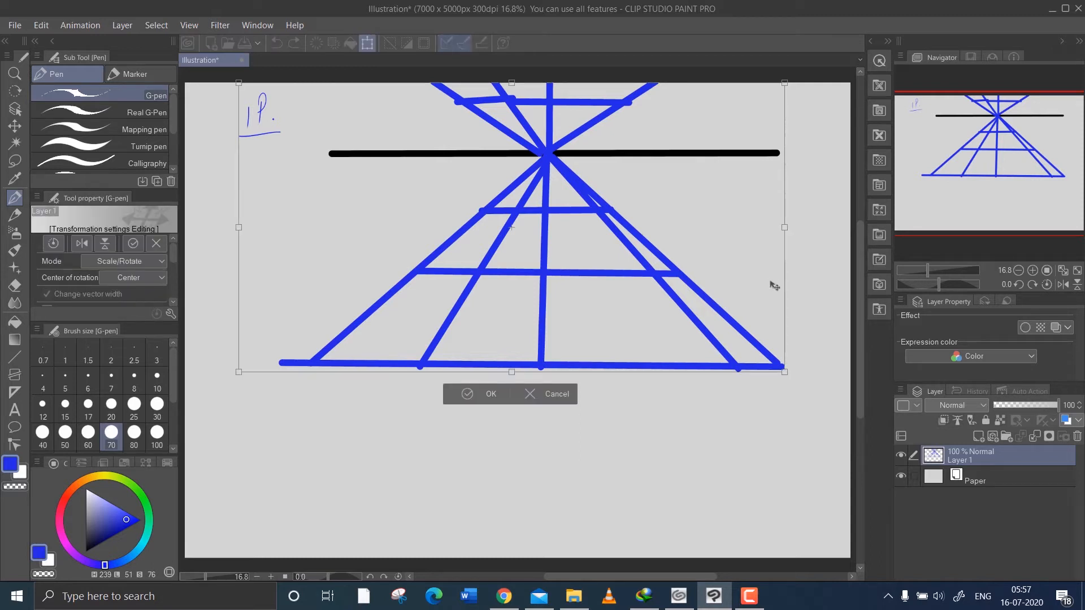
pyautogui.moveTo(785, 370)
pyautogui.mouseDown()
pyautogui.moveTo(643, 305)
pyautogui.moveTo(526, 226)
pyautogui.moveTo(477, 171)
pyautogui.mouseUp()
pyautogui.moveTo(383, 118)
pyautogui.mouseDown()
pyautogui.moveTo(350, 148)
pyautogui.moveTo(309, 146)
pyautogui.mouseUp()
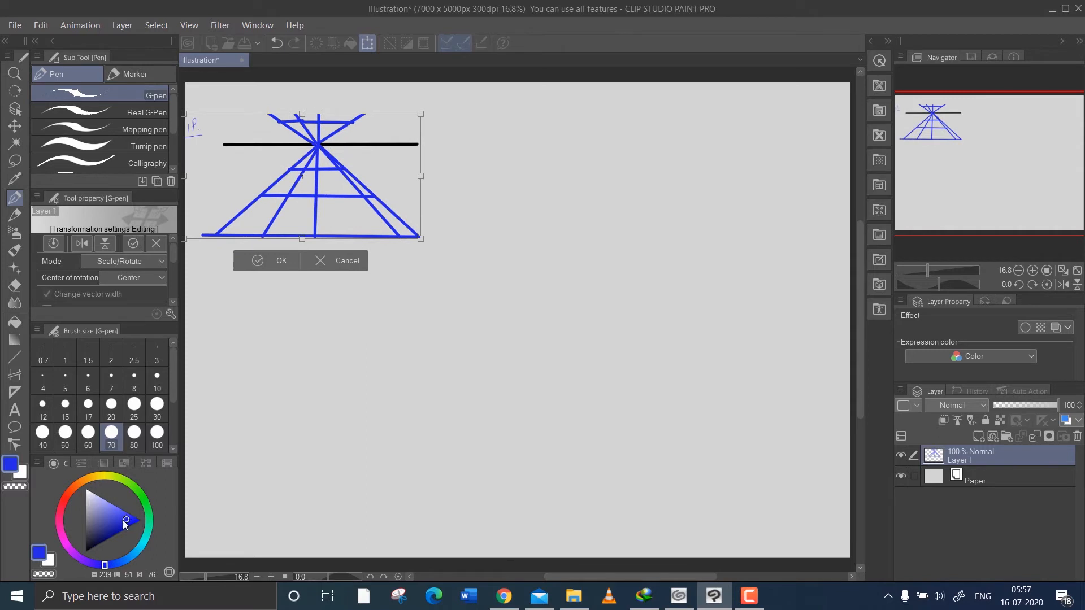
pyautogui.click(85, 552)
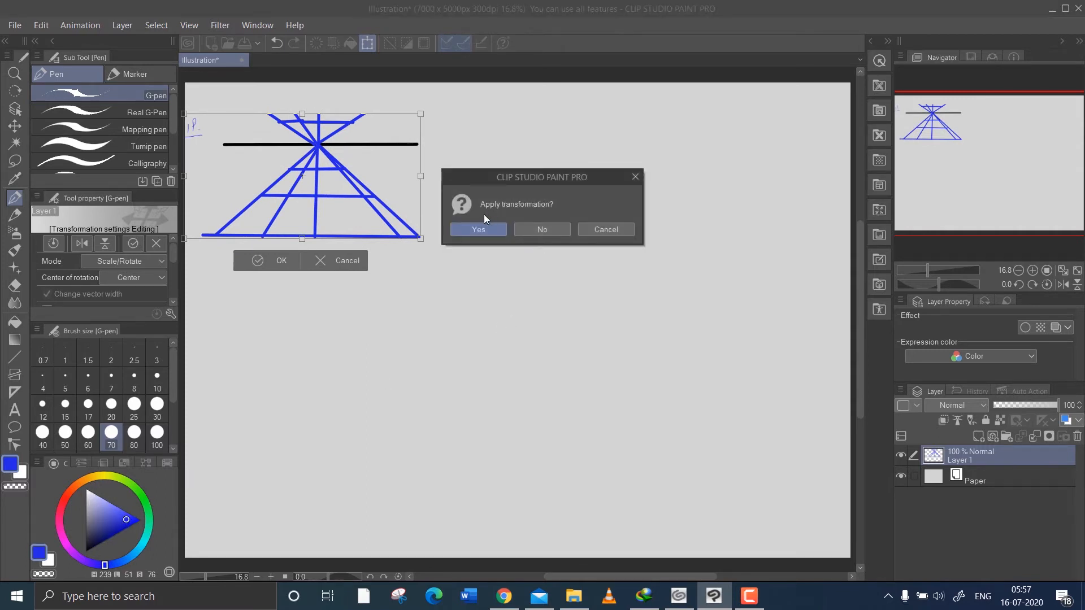
pyautogui.click(478, 228)
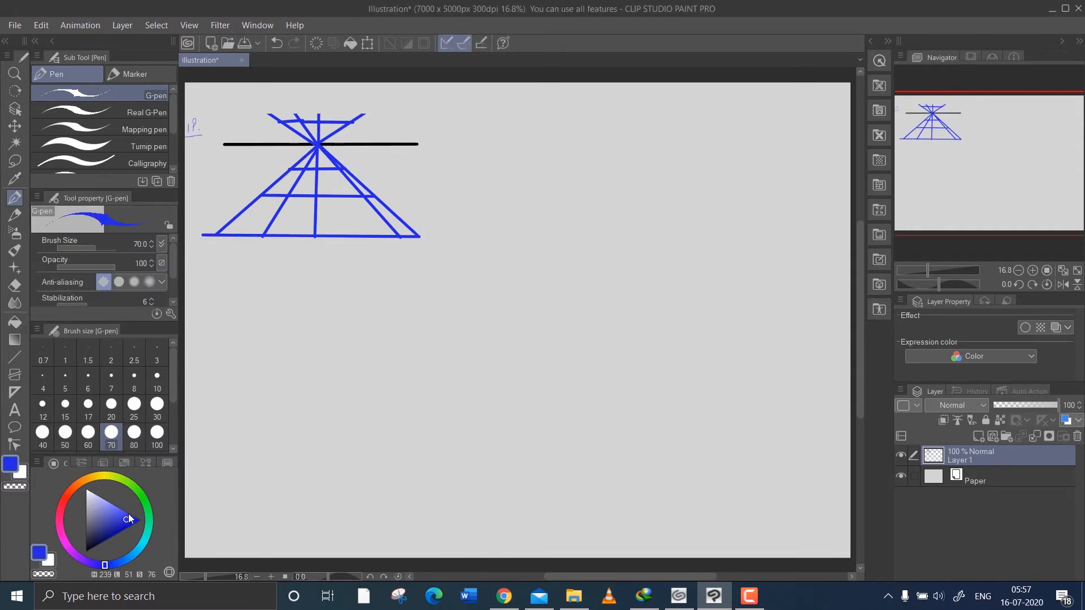
# Draw a second thick black horizon line to the right of the scaled diagram and mark a red vanishing point near each end.
pyautogui.moveTo(124, 519); pyautogui.dragTo(74, 565)
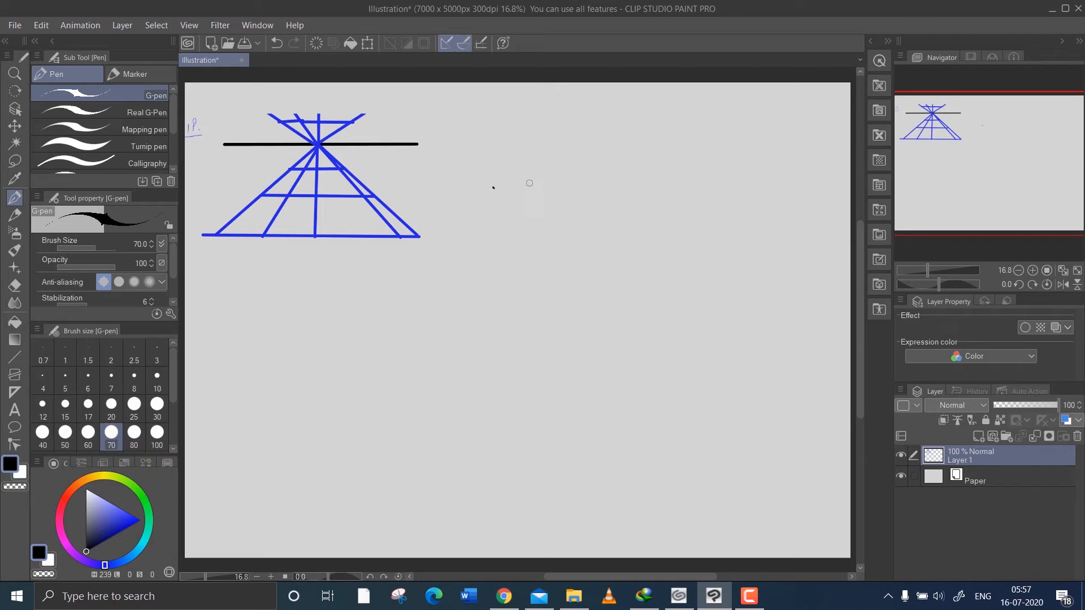
pyautogui.moveTo(495, 188)
pyautogui.mouseDown()
pyautogui.moveTo(710, 204)
pyautogui.moveTo(831, 192)
pyautogui.mouseUp()
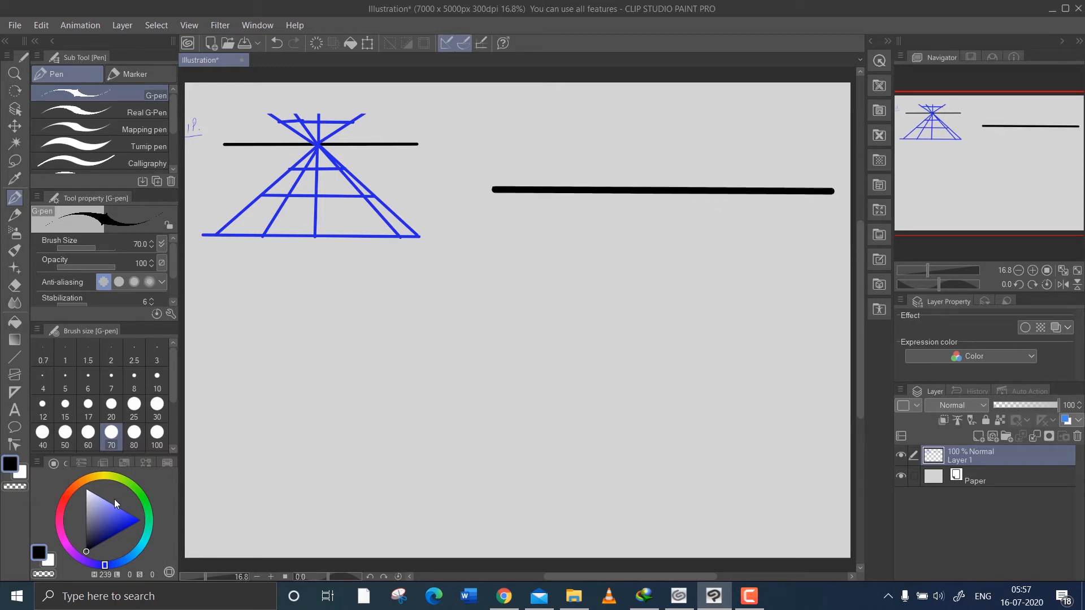
pyautogui.click(66, 498)
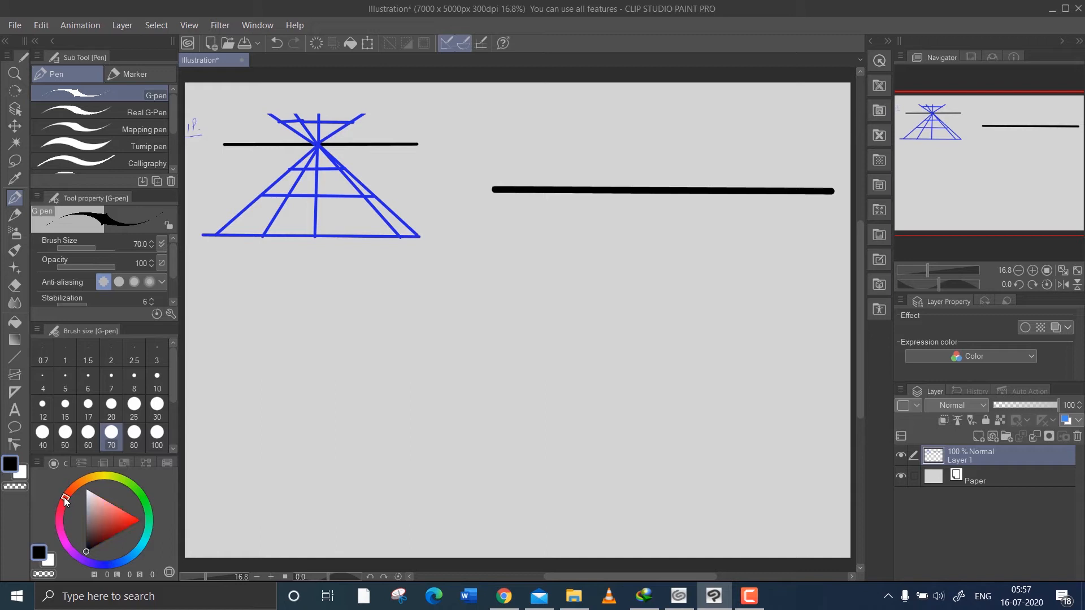
pyautogui.click(118, 521)
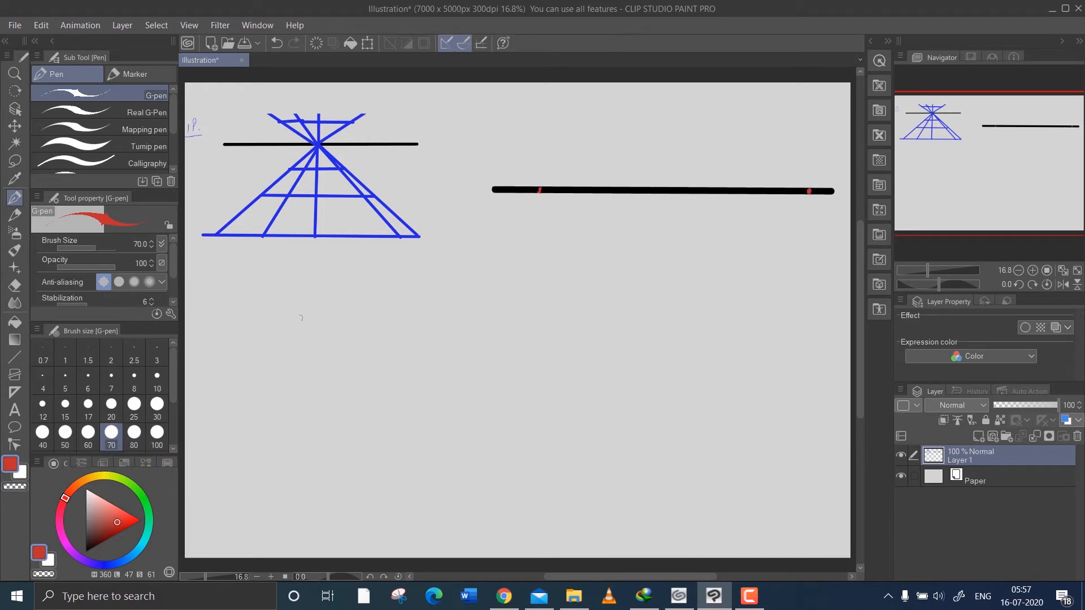
# Draw three blue rays fanning above the second horizon line from its left vanishing point.
pyautogui.click(105, 566)
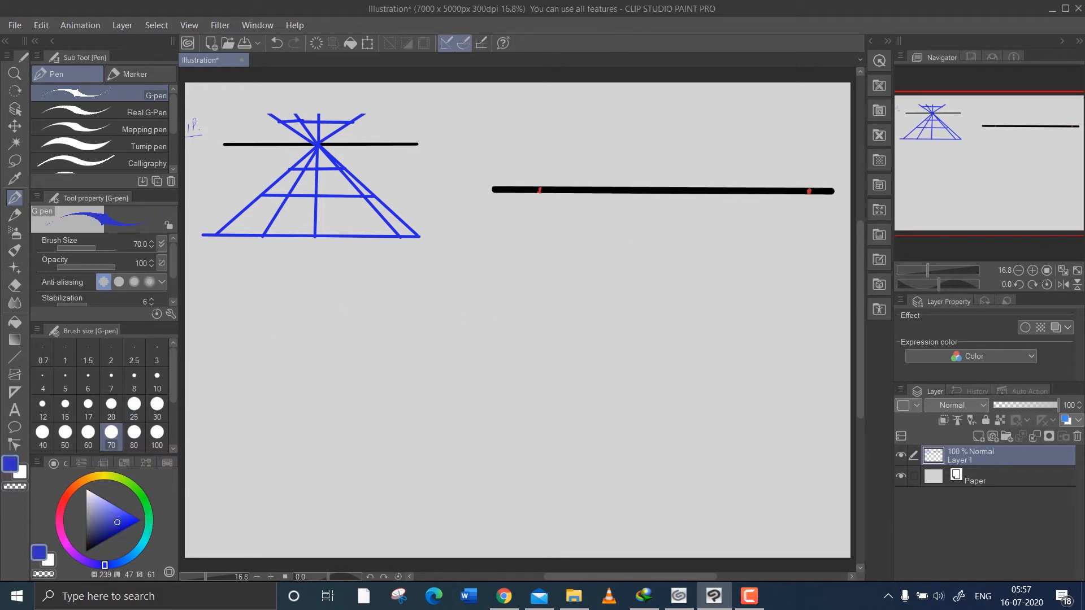
pyautogui.moveTo(540, 191)
pyautogui.mouseDown()
pyautogui.moveTo(689, 78)
pyautogui.moveTo(699, 86)
pyautogui.mouseUp()
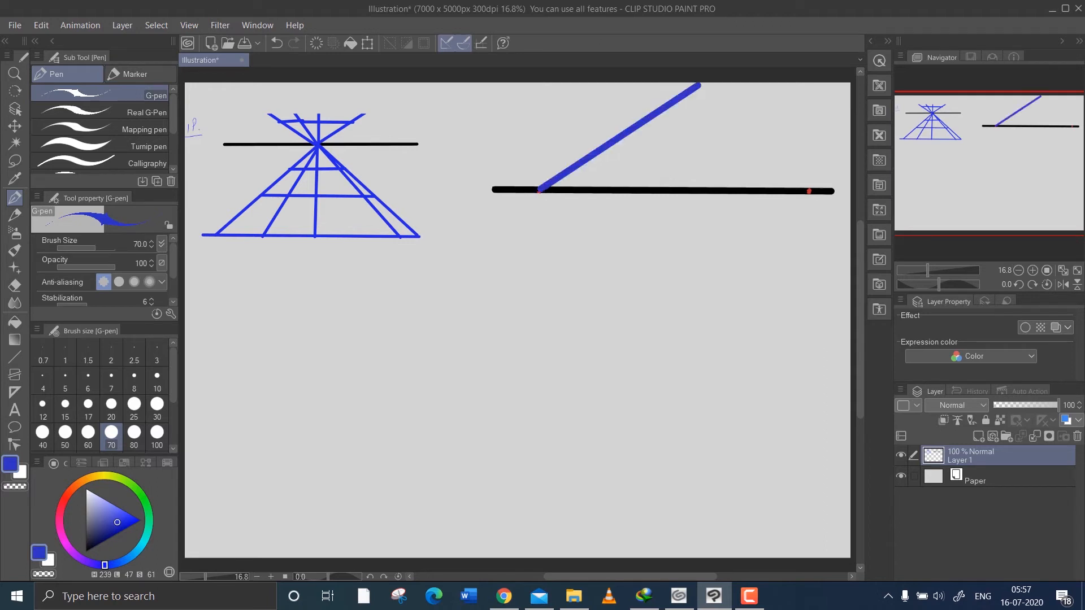
pyautogui.moveTo(540, 189); pyautogui.dragTo(569, 87)
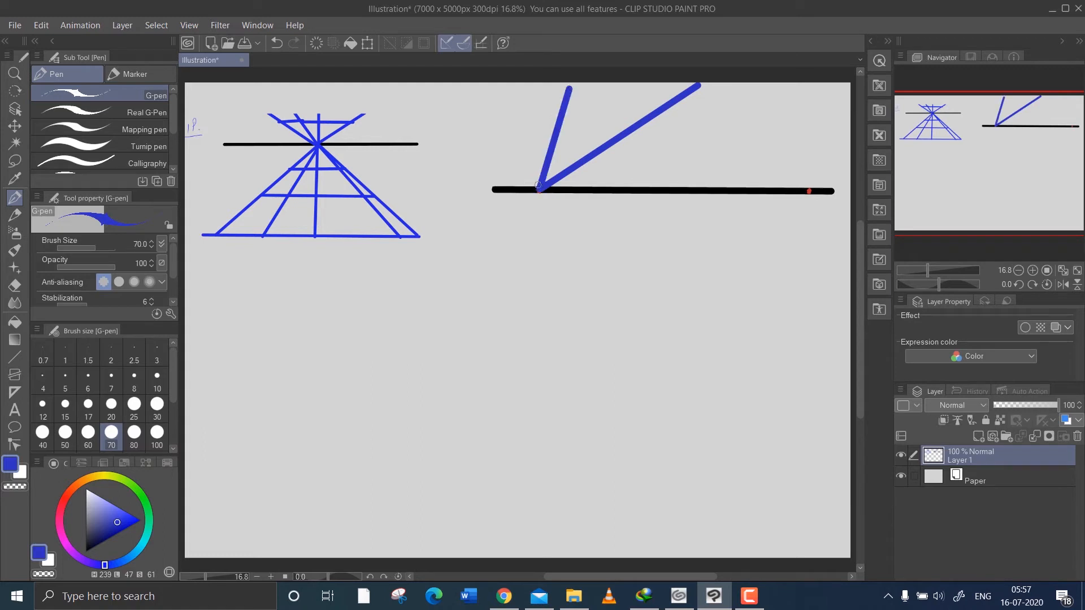
pyautogui.moveTo(539, 182); pyautogui.dragTo(484, 99)
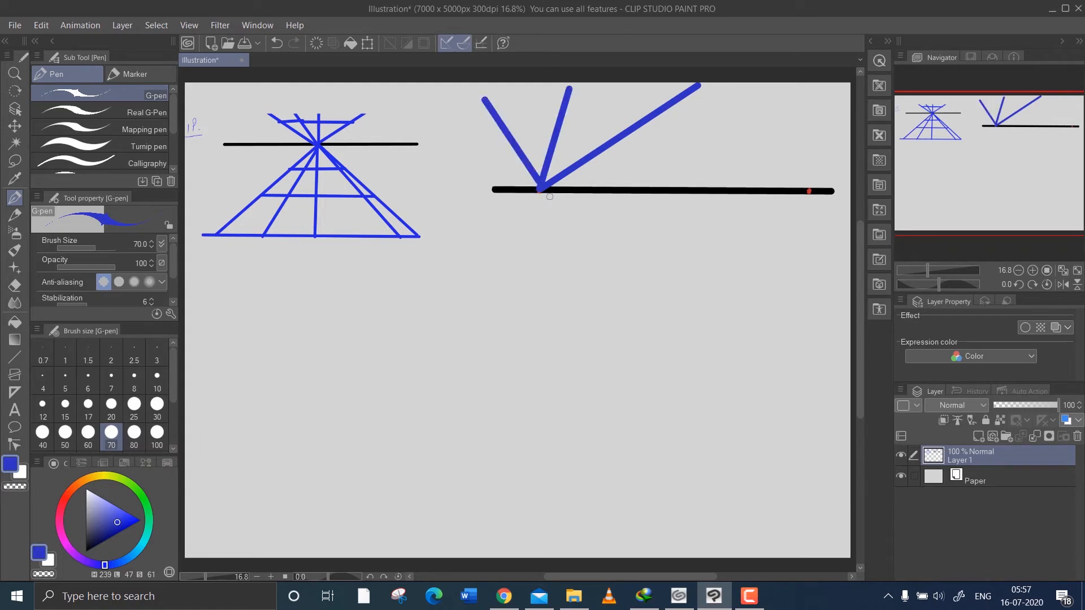
# Draw four blue rays below the horizon from the left vanishing point, two shallow ones toward the right and two steep ones.
pyautogui.moveTo(543, 191); pyautogui.dragTo(771, 311)
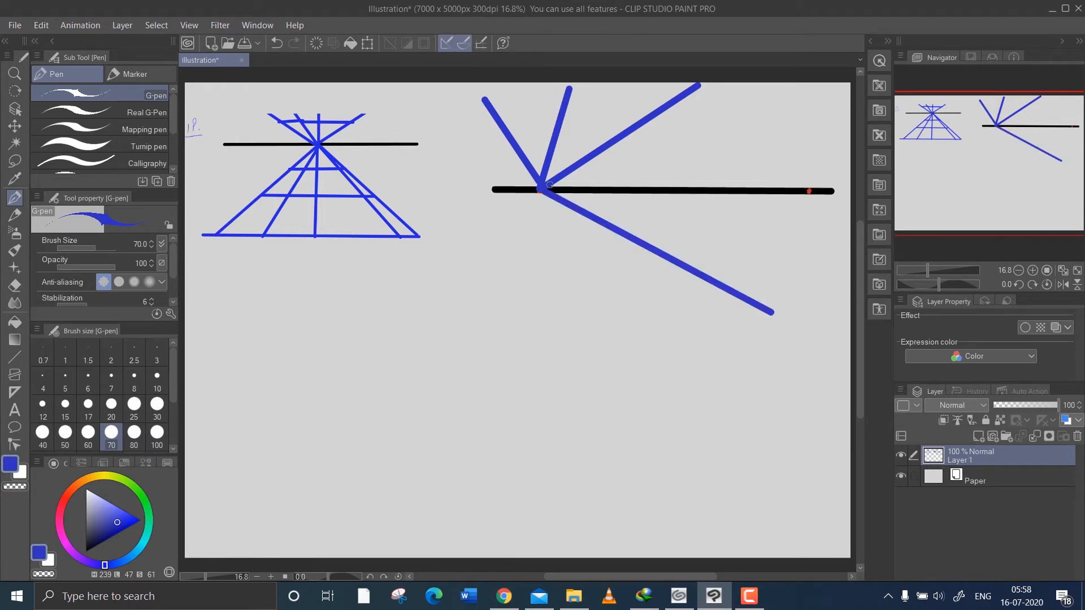
pyautogui.moveTo(549, 185); pyautogui.dragTo(745, 253)
pyautogui.moveTo(546, 191); pyautogui.dragTo(797, 262)
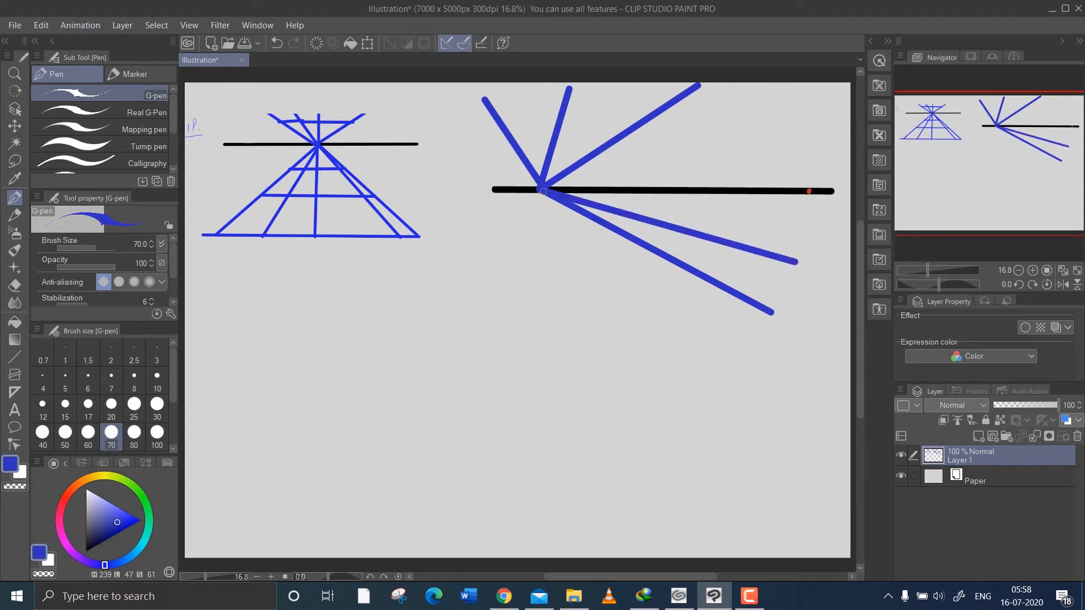
pyautogui.moveTo(541, 190); pyautogui.dragTo(622, 337)
pyautogui.moveTo(546, 188); pyautogui.dragTo(487, 296)
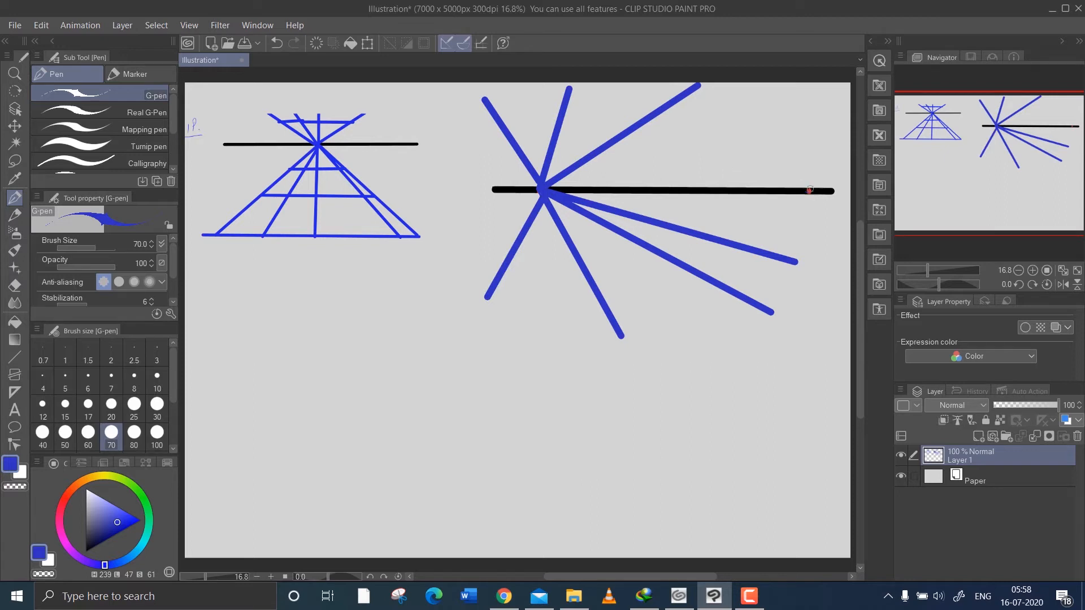
# Draw two blue rays above and three below the horizon from the right vanishing point, plus a flatter upper ray from the left one.
pyautogui.moveTo(810, 190); pyautogui.dragTo(597, 92)
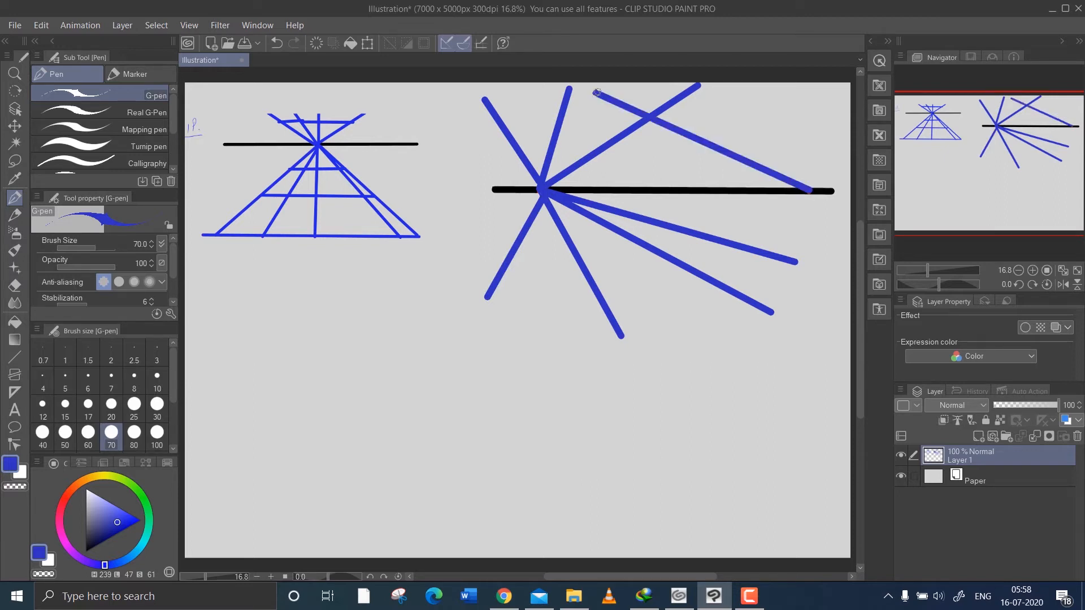
pyautogui.moveTo(808, 194); pyautogui.dragTo(609, 382)
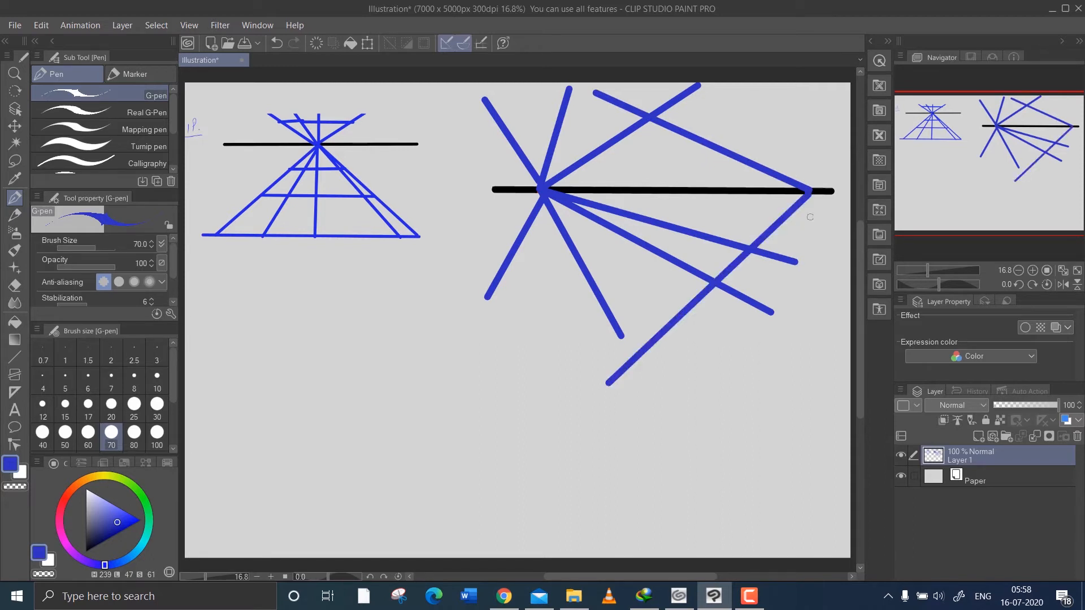
pyautogui.moveTo(809, 193); pyautogui.dragTo(560, 307)
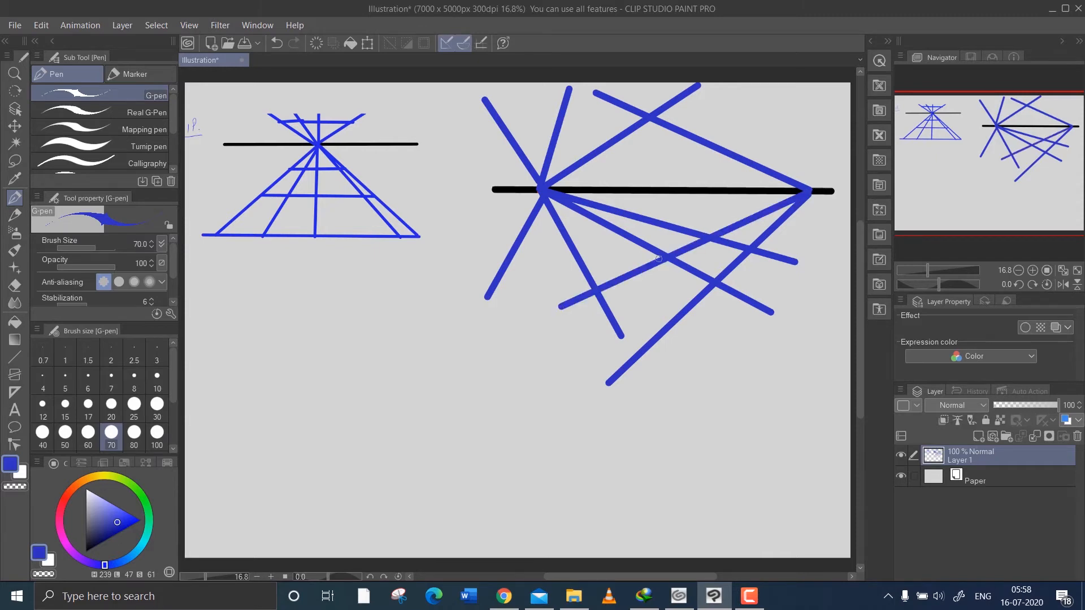
pyautogui.moveTo(802, 194); pyautogui.dragTo(540, 260)
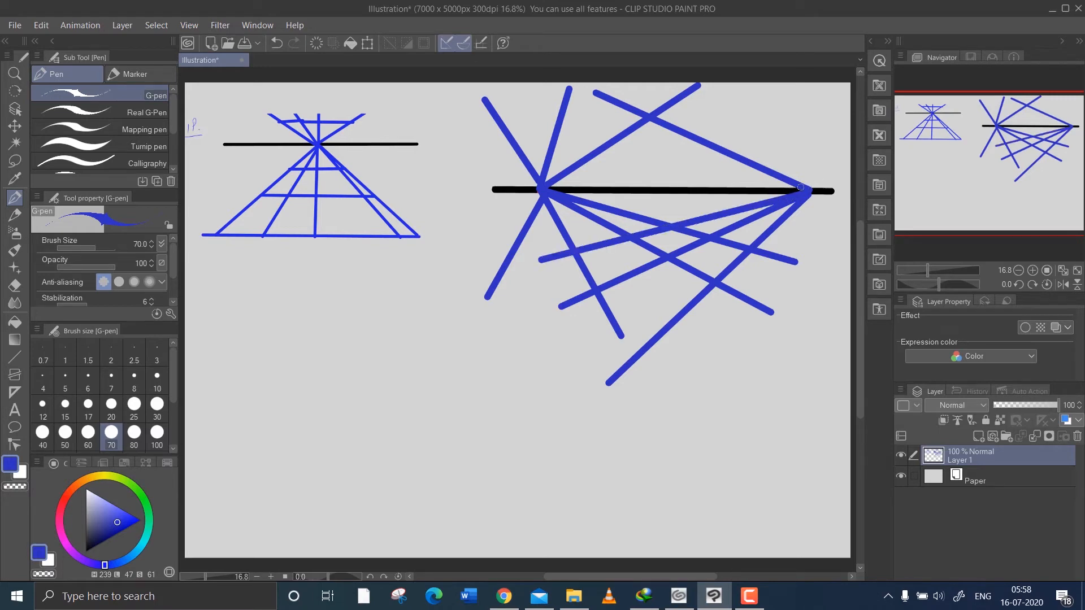
pyautogui.moveTo(799, 187); pyautogui.dragTo(563, 122)
pyautogui.moveTo(537, 193)
pyautogui.mouseDown()
pyautogui.moveTo(716, 155)
pyautogui.moveTo(731, 132)
pyautogui.moveTo(763, 119)
pyautogui.mouseUp()
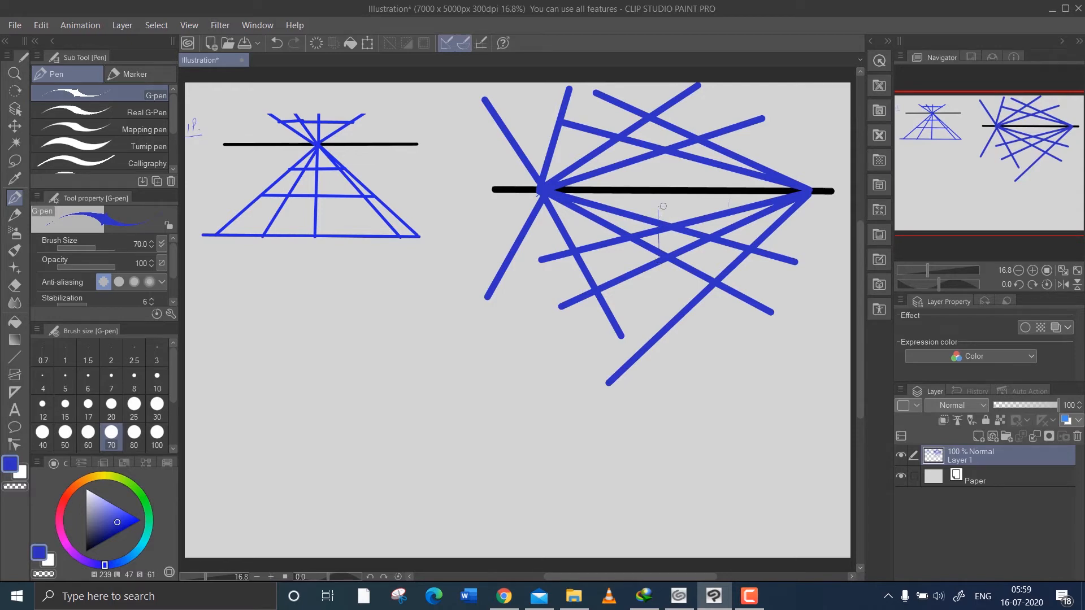
pyautogui.moveTo(658, 208); pyautogui.dragTo(683, 206)
pyautogui.hotkey('ctrl', 'z')
pyautogui.moveTo(659, 208)
pyautogui.mouseDown()
pyautogui.moveTo(648, 247)
pyautogui.moveTo(678, 215)
pyautogui.moveTo(680, 244)
pyautogui.moveTo(663, 252)
pyautogui.moveTo(685, 241)
pyautogui.mouseUp()
pyautogui.hotkey('ctrl', 'z')
# Scale both perspective diagrams down together to roughly three-fifths size toward the canvas's upper-left corner and apply the transformation.
pyautogui.hotkey('ctrl', 't')
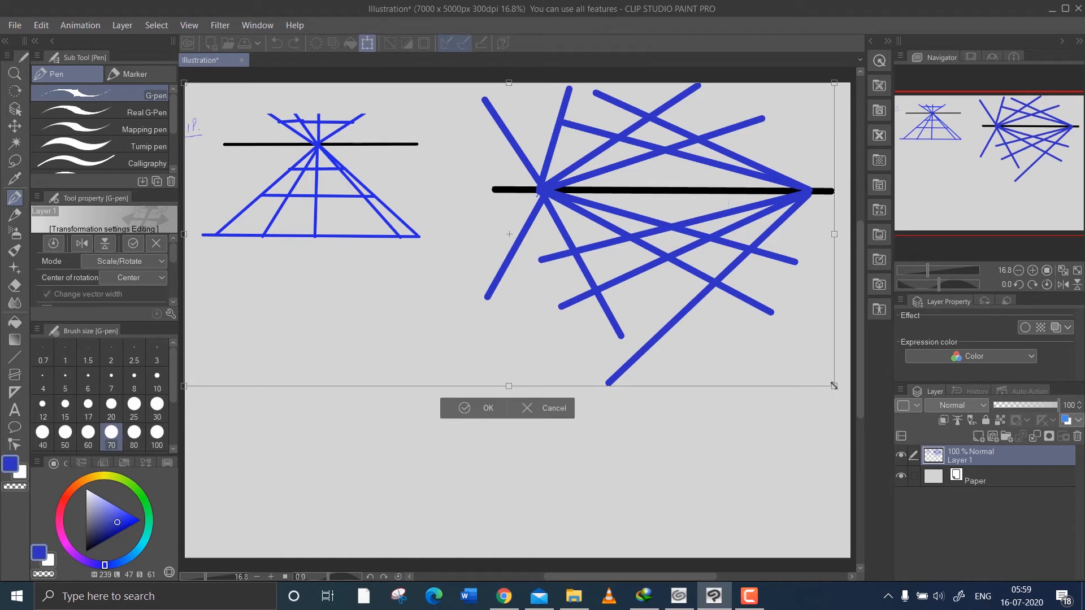
pyautogui.moveTo(834, 386)
pyautogui.mouseDown()
pyautogui.moveTo(720, 312)
pyautogui.moveTo(419, 288)
pyautogui.moveTo(600, 251)
pyautogui.moveTo(569, 238)
pyautogui.mouseUp()
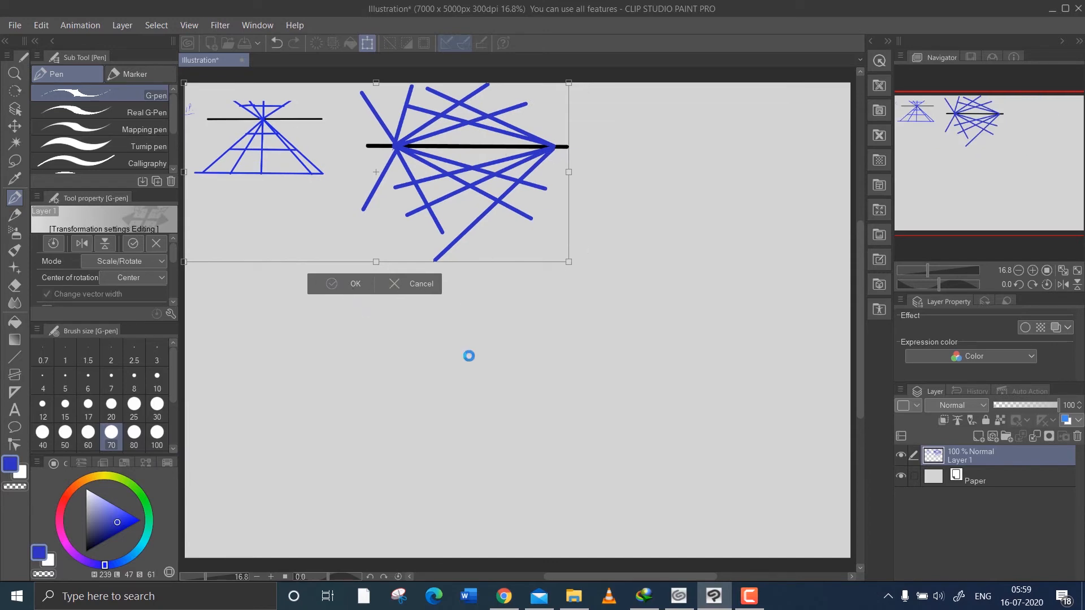
pyautogui.press('Return')
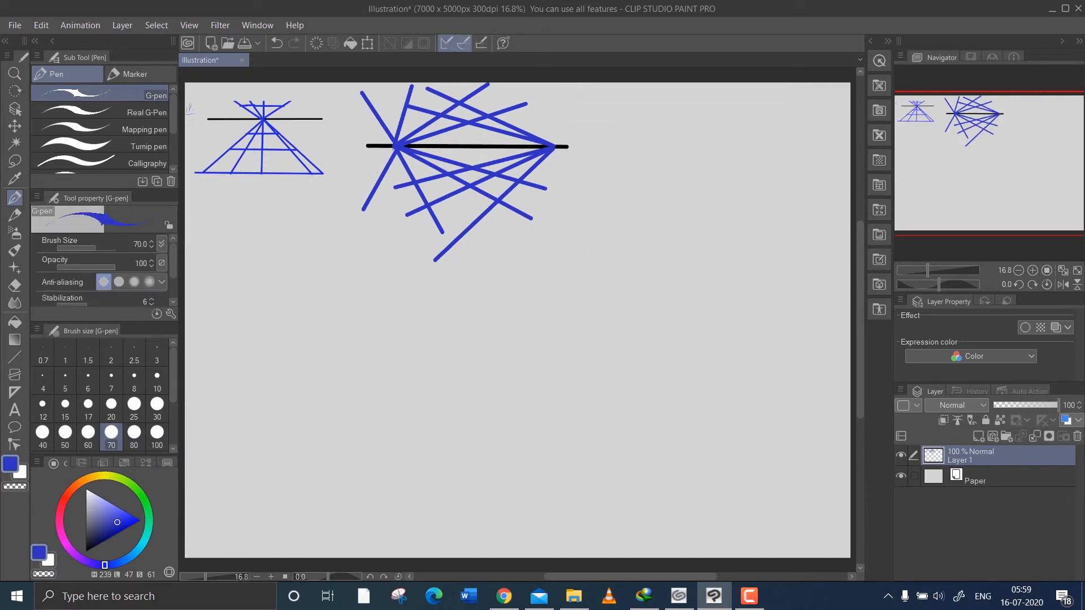
# Draw a third thick black horizon line below the scaled diagrams and mark red vanishing points near each end and centrally below it.
pyautogui.moveTo(91, 529); pyautogui.dragTo(86, 552)
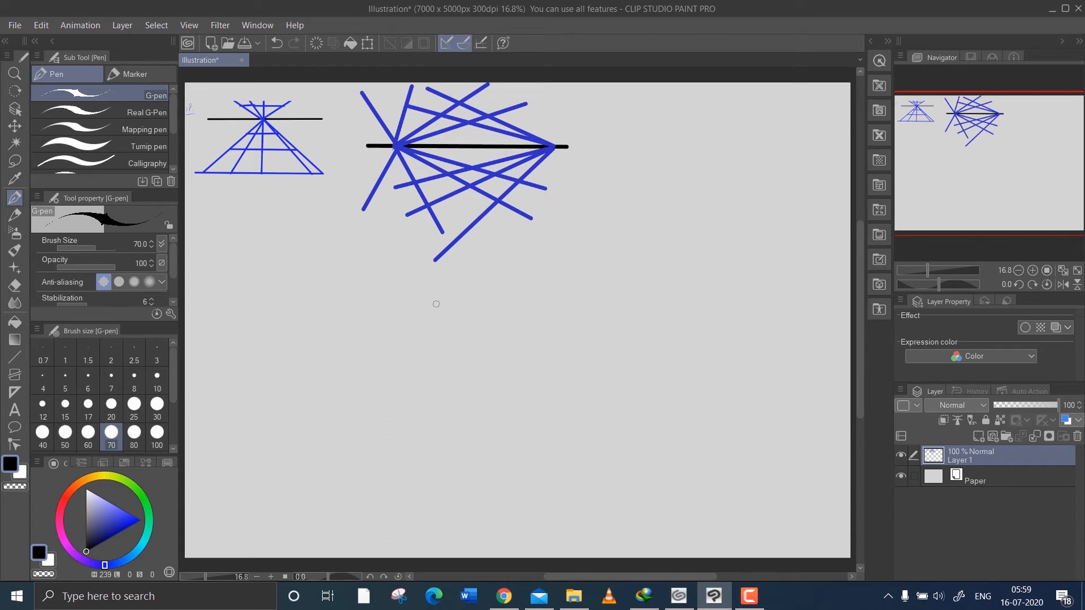
pyautogui.moveTo(418, 319); pyautogui.dragTo(832, 324)
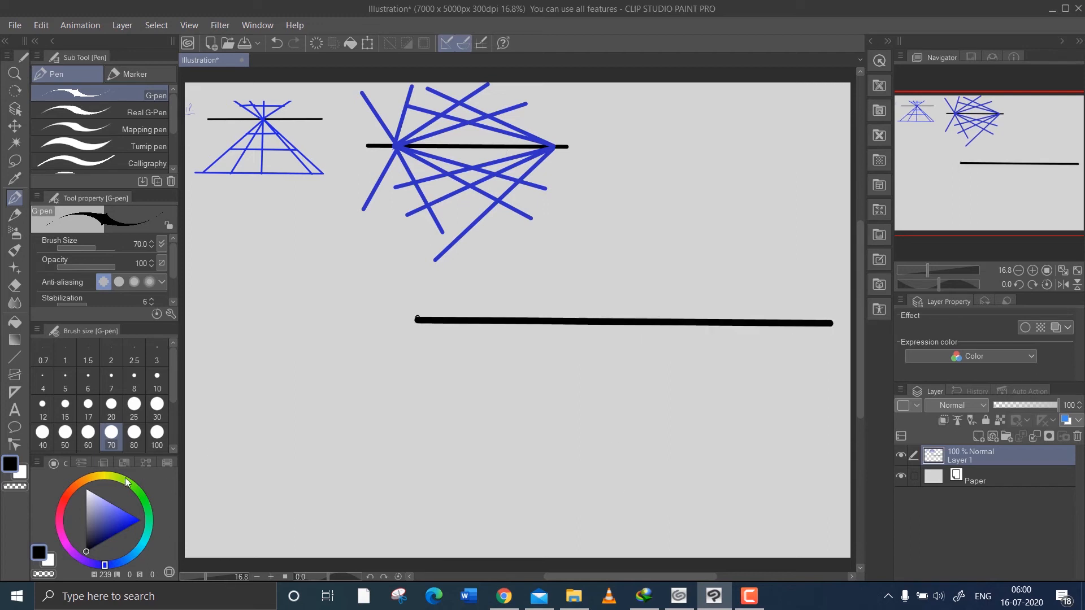
pyautogui.click(66, 496)
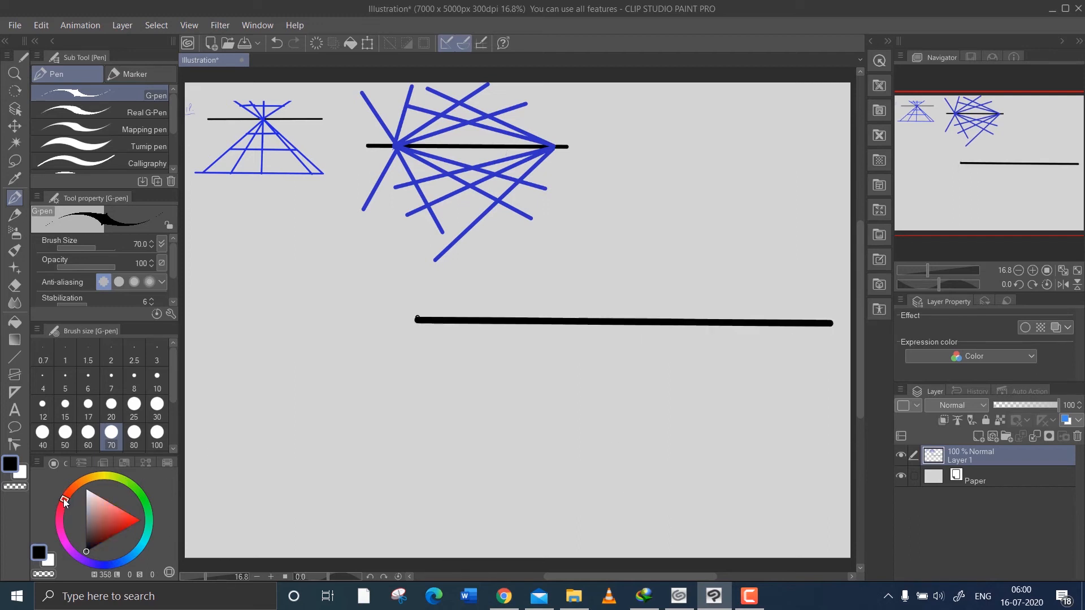
pyautogui.click(116, 520)
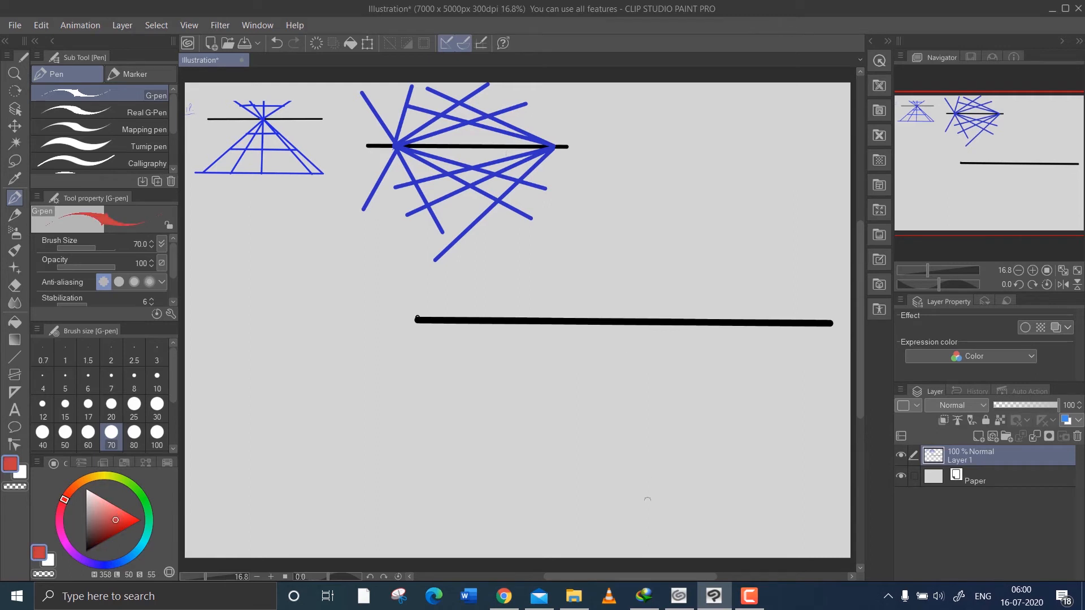
pyautogui.click(637, 516)
pyautogui.click(456, 319)
# Draw two blue rays rising to the upper right from the third horizon line's left vanishing point.
pyautogui.click(103, 563)
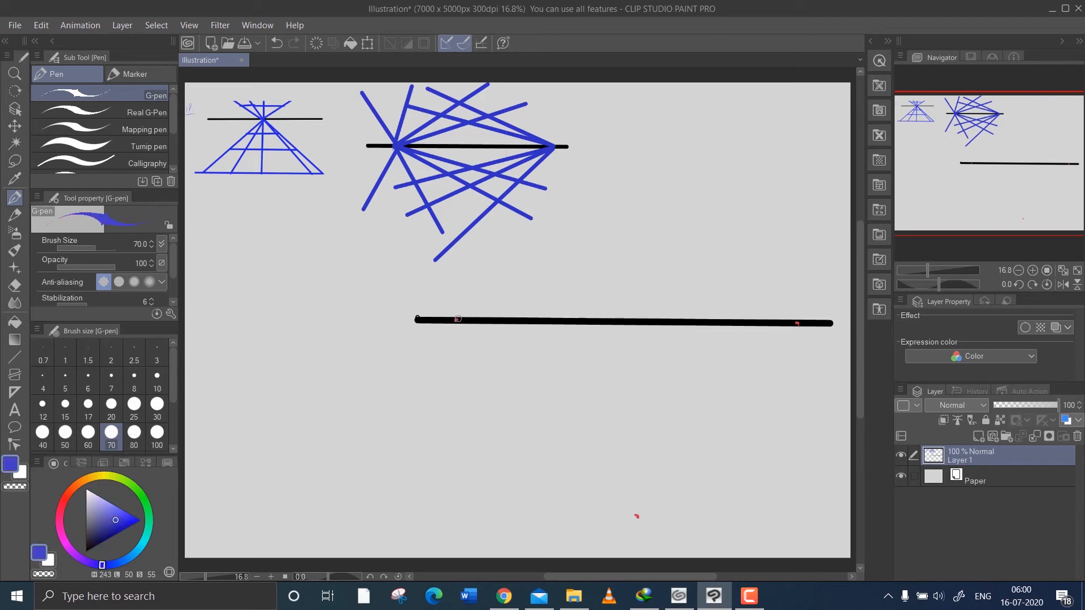
pyautogui.moveTo(456, 320); pyautogui.dragTo(455, 320)
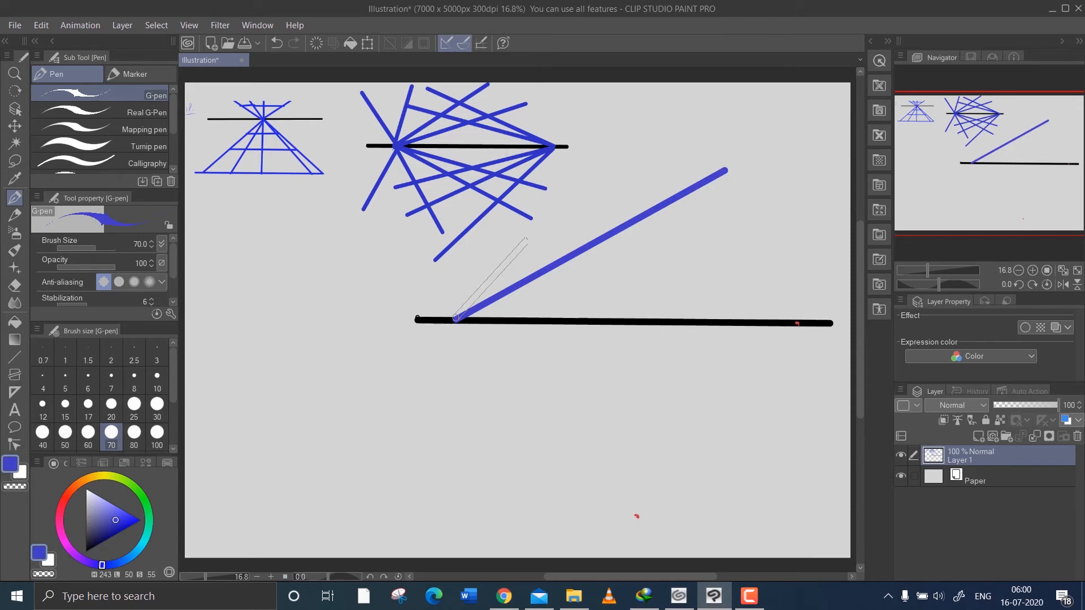
pyautogui.keyDown('shift'); pyautogui.click(654, 137); pyautogui.keyUp('shift')
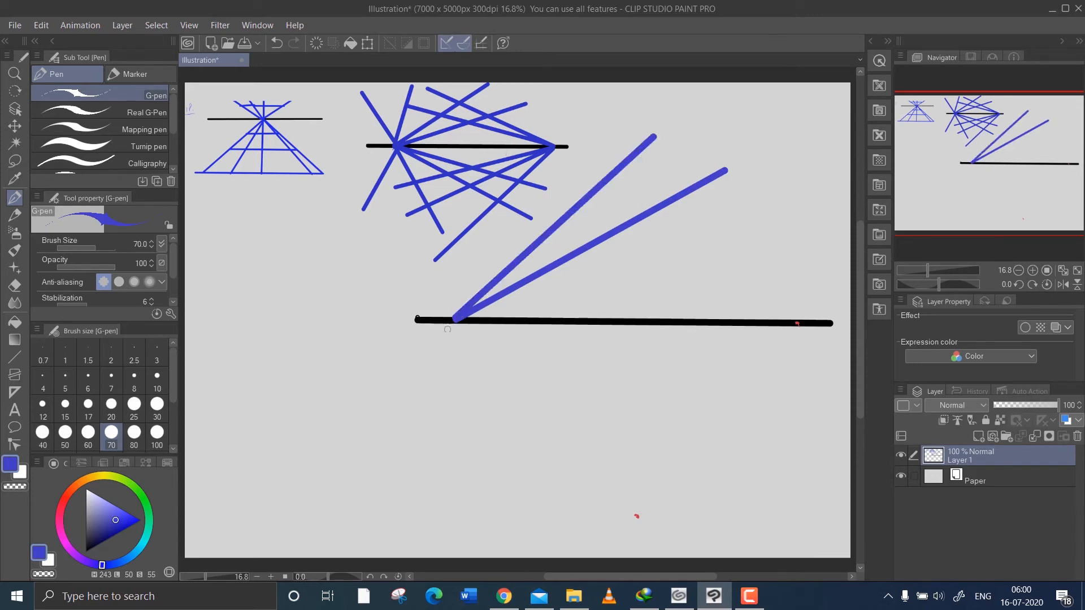
pyautogui.moveTo(456, 323)
pyautogui.mouseDown()
pyautogui.moveTo(567, 392)
pyautogui.moveTo(623, 446)
pyautogui.moveTo(635, 513)
pyautogui.moveTo(668, 546)
pyautogui.mouseUp()
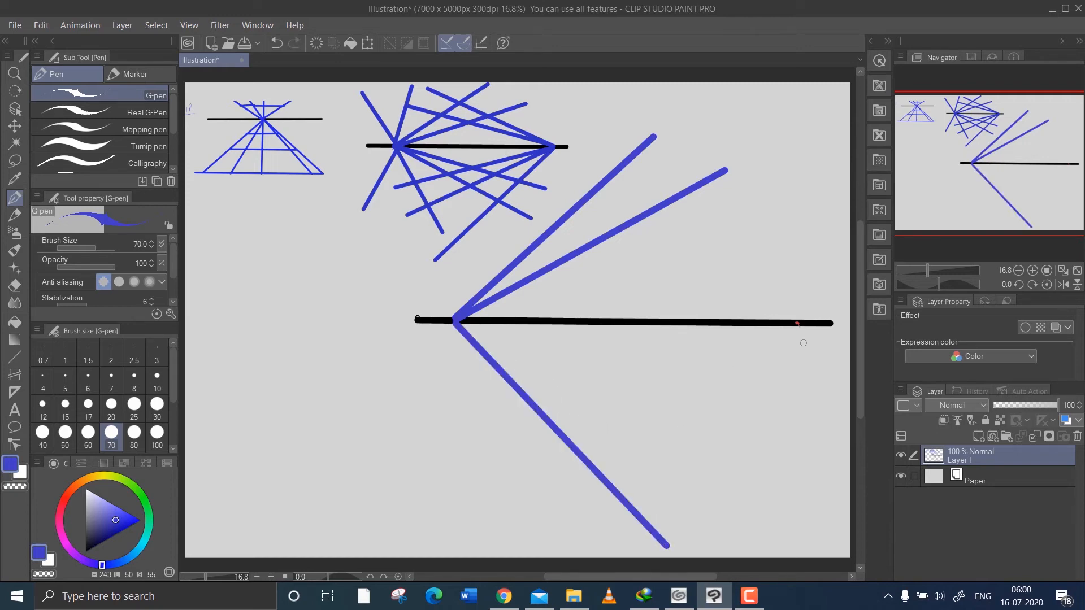
pyautogui.moveTo(800, 327); pyautogui.dragTo(589, 543)
pyautogui.hotkey('ctrl', 'z')
pyautogui.hotkey('ctrl', 'z')
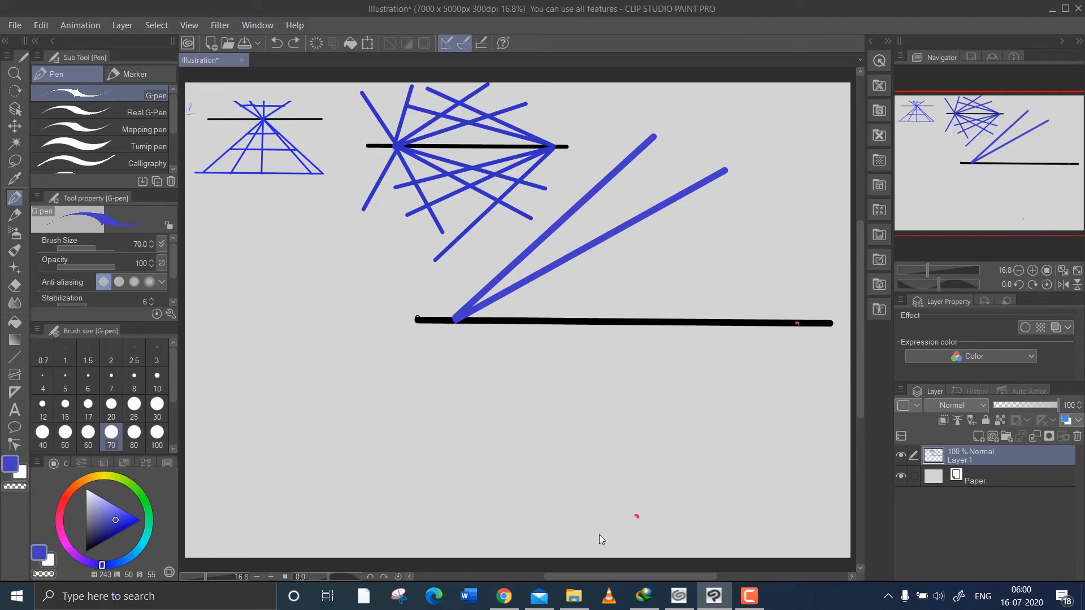
# Draw two blue rays below the horizon from the left vanishing point, and two above and two below from the right one.
pyautogui.moveTo(460, 323)
pyautogui.mouseDown()
pyautogui.moveTo(540, 388)
pyautogui.moveTo(604, 469)
pyautogui.mouseUp()
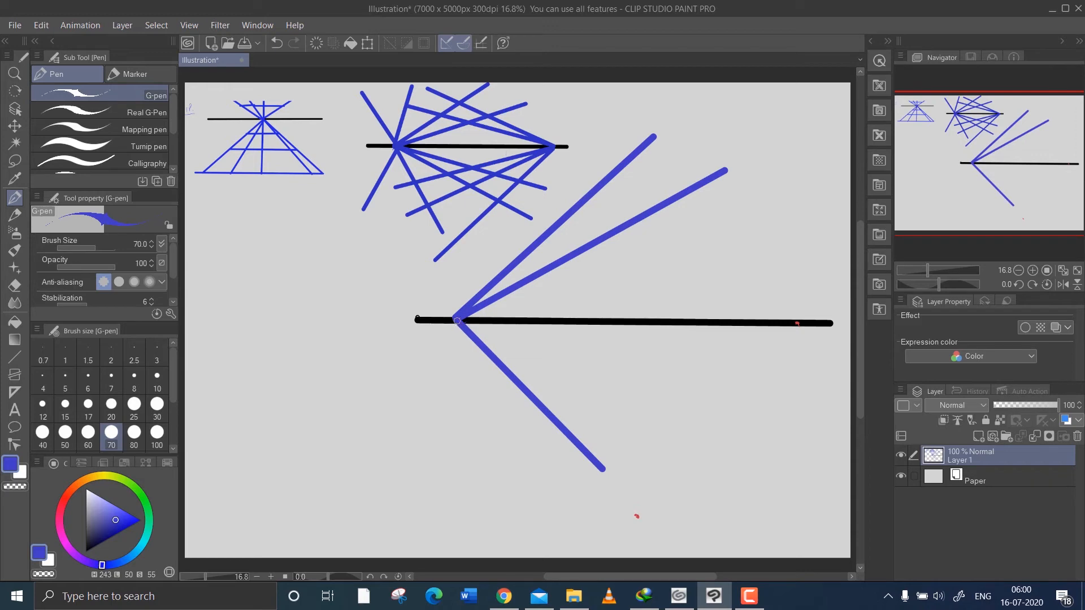
pyautogui.moveTo(456, 319)
pyautogui.mouseDown()
pyautogui.moveTo(480, 431)
pyautogui.moveTo(526, 505)
pyautogui.mouseUp()
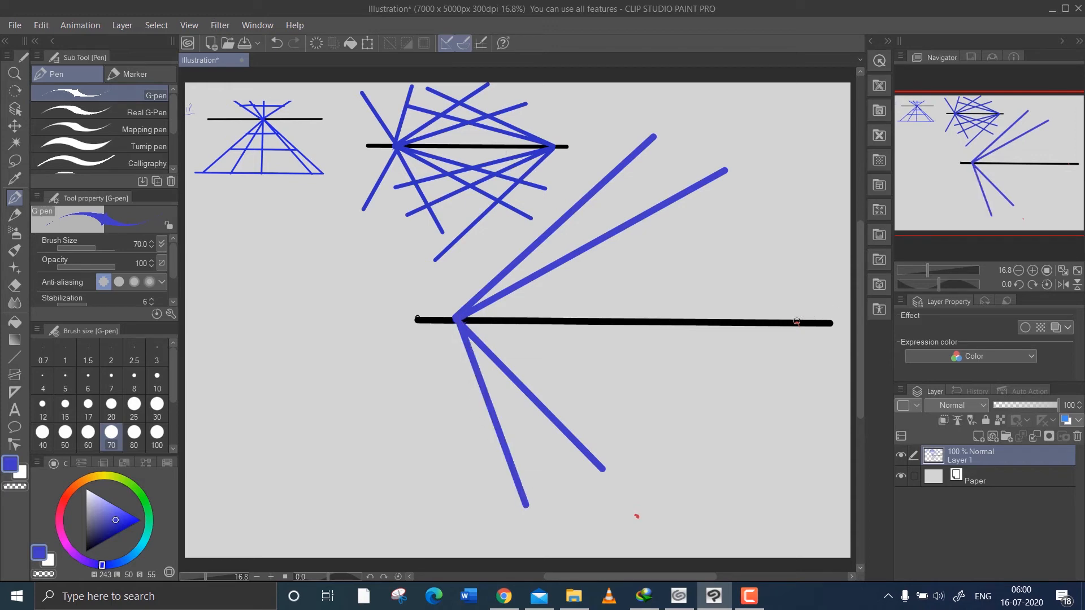
pyautogui.moveTo(797, 322)
pyautogui.mouseDown()
pyautogui.moveTo(587, 228)
pyautogui.moveTo(558, 195)
pyautogui.mouseUp()
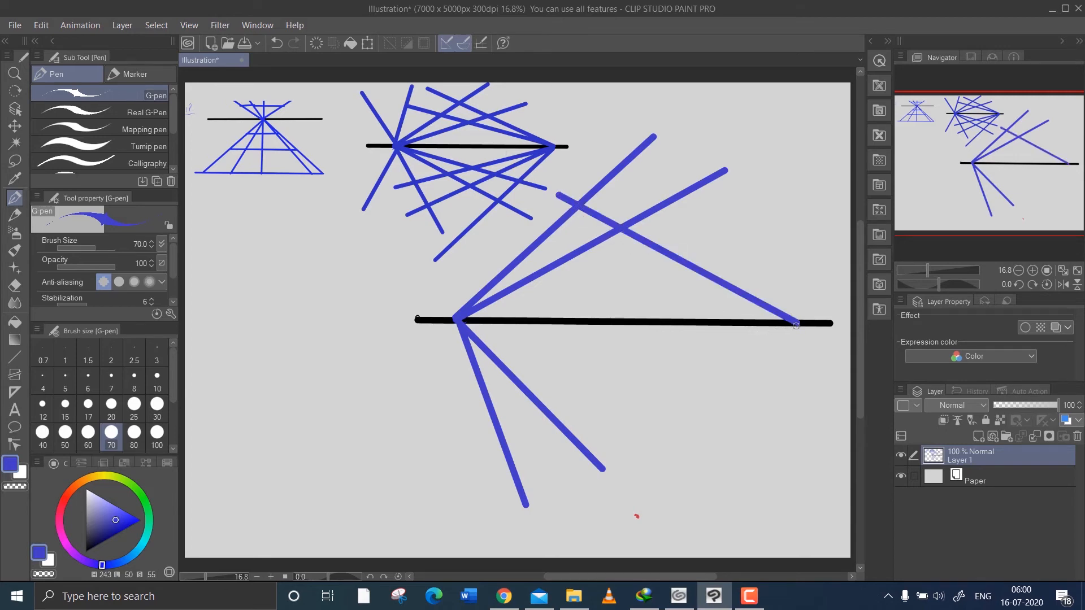
pyautogui.moveTo(797, 326)
pyautogui.mouseDown()
pyautogui.moveTo(659, 295)
pyautogui.moveTo(510, 237)
pyautogui.mouseUp()
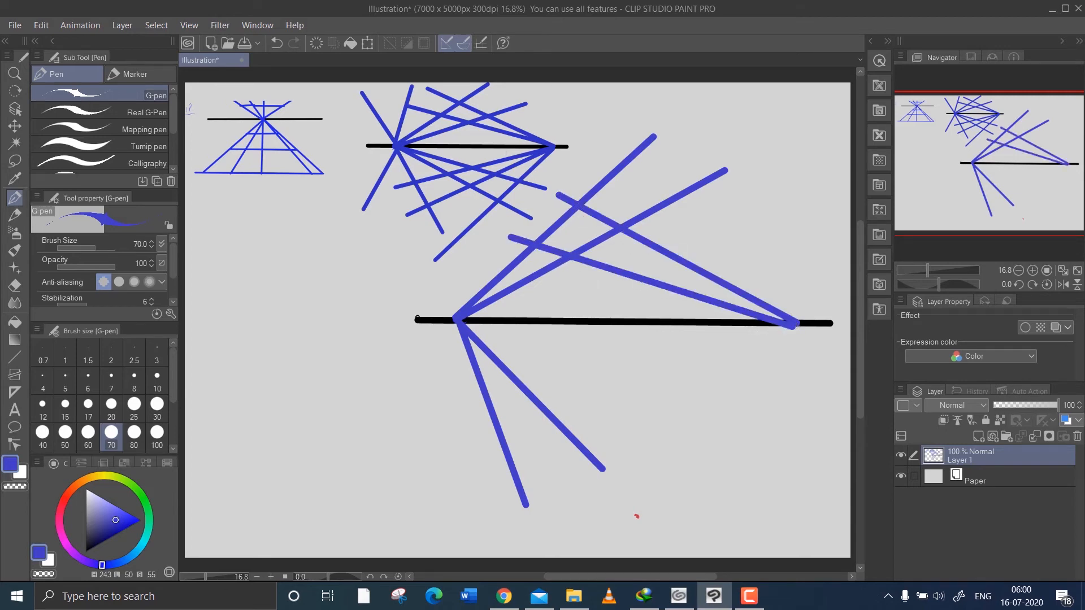
pyautogui.moveTo(795, 326)
pyautogui.mouseDown()
pyautogui.moveTo(561, 533)
pyautogui.moveTo(481, 487)
pyautogui.mouseUp()
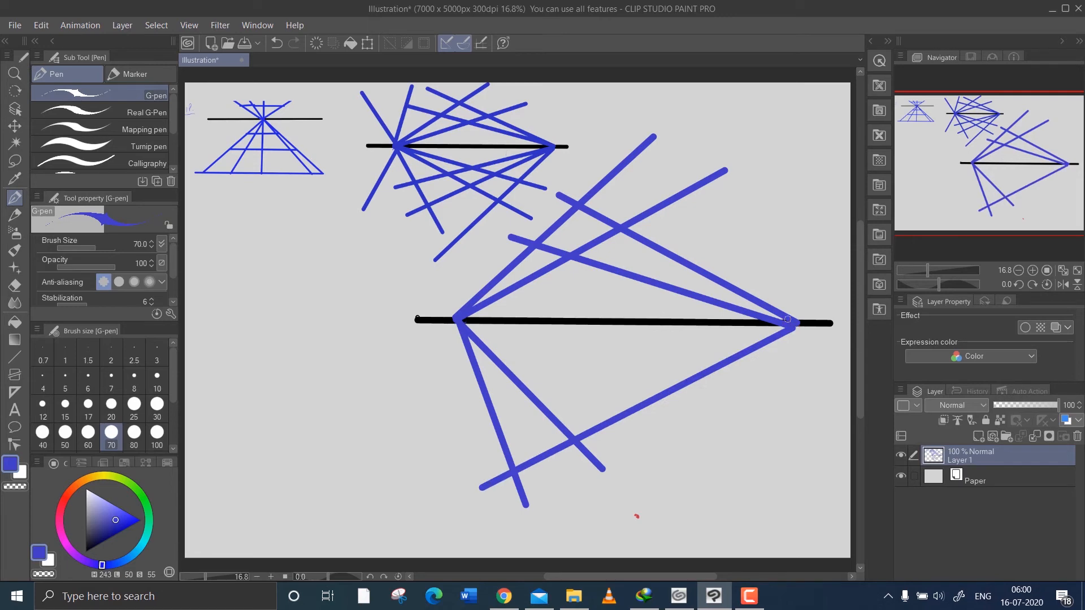
pyautogui.moveTo(785, 322)
pyautogui.mouseDown()
pyautogui.moveTo(522, 396)
pyautogui.moveTo(437, 408)
pyautogui.mouseUp()
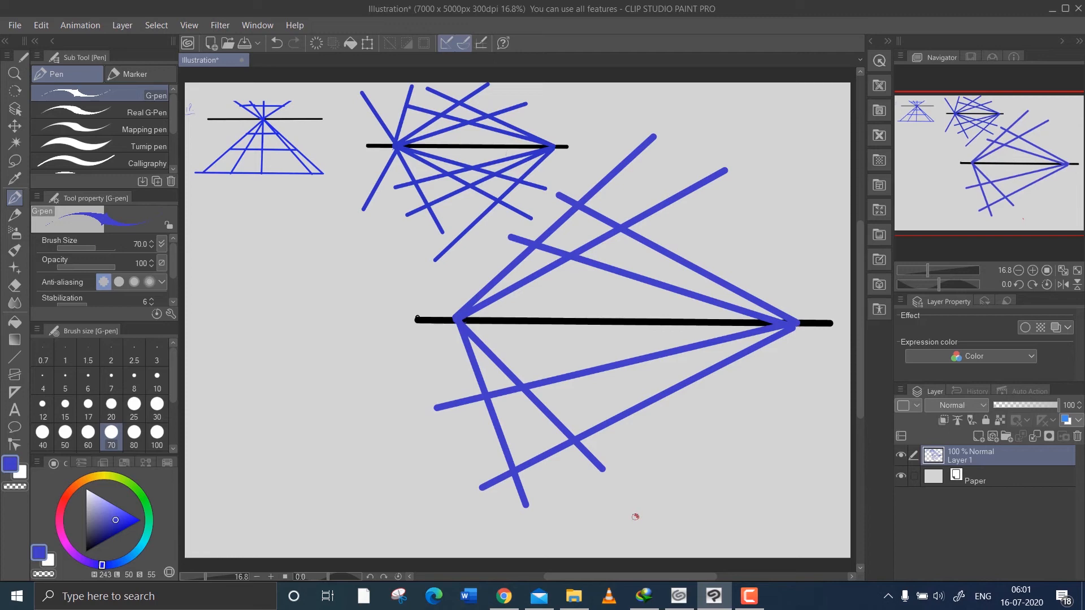
# Draw three long blue rays upward across the horizon from the lower vanishing point, leaning left, nearly vertical and right.
pyautogui.moveTo(636, 516)
pyautogui.mouseDown()
pyautogui.moveTo(609, 485)
pyautogui.moveTo(496, 235)
pyautogui.mouseUp()
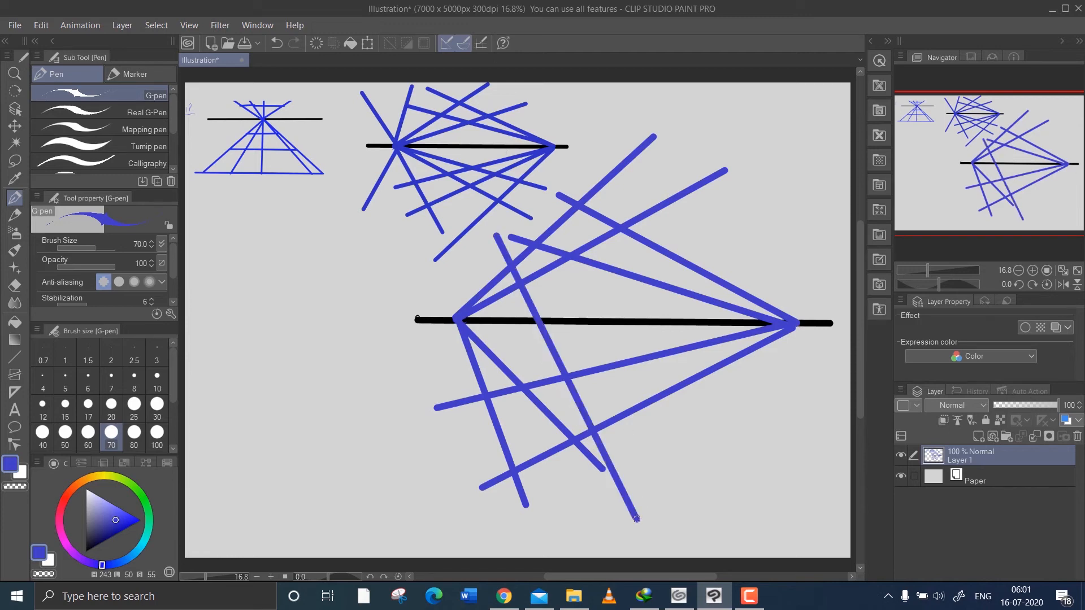
pyautogui.moveTo(636, 519)
pyautogui.mouseDown()
pyautogui.moveTo(617, 278)
pyautogui.moveTo(595, 160)
pyautogui.mouseUp()
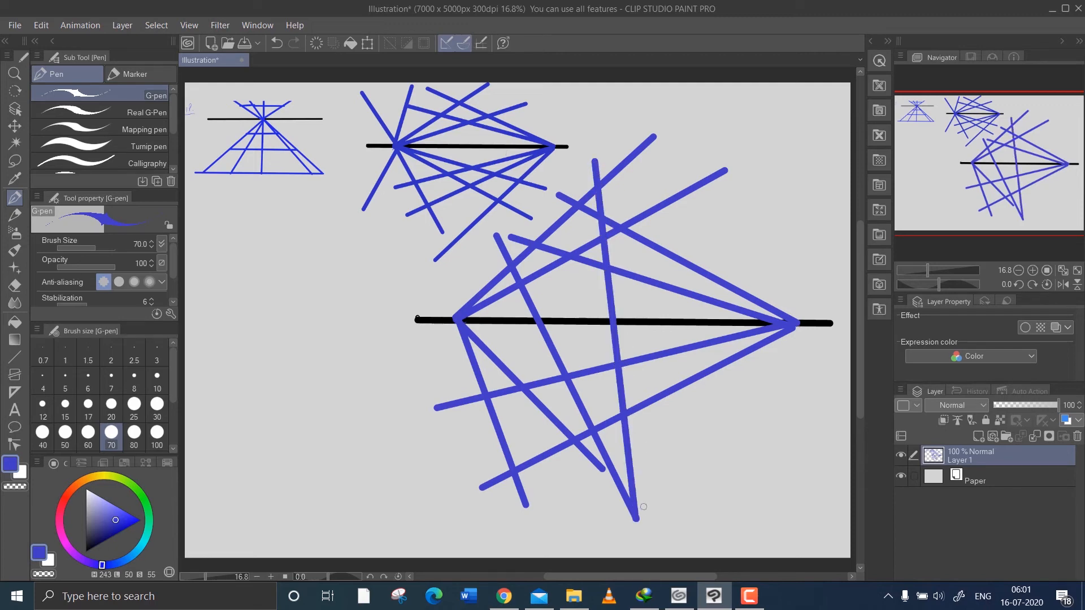
pyautogui.moveTo(632, 514)
pyautogui.mouseDown()
pyautogui.moveTo(704, 274)
pyautogui.moveTo(701, 207)
pyautogui.mouseUp()
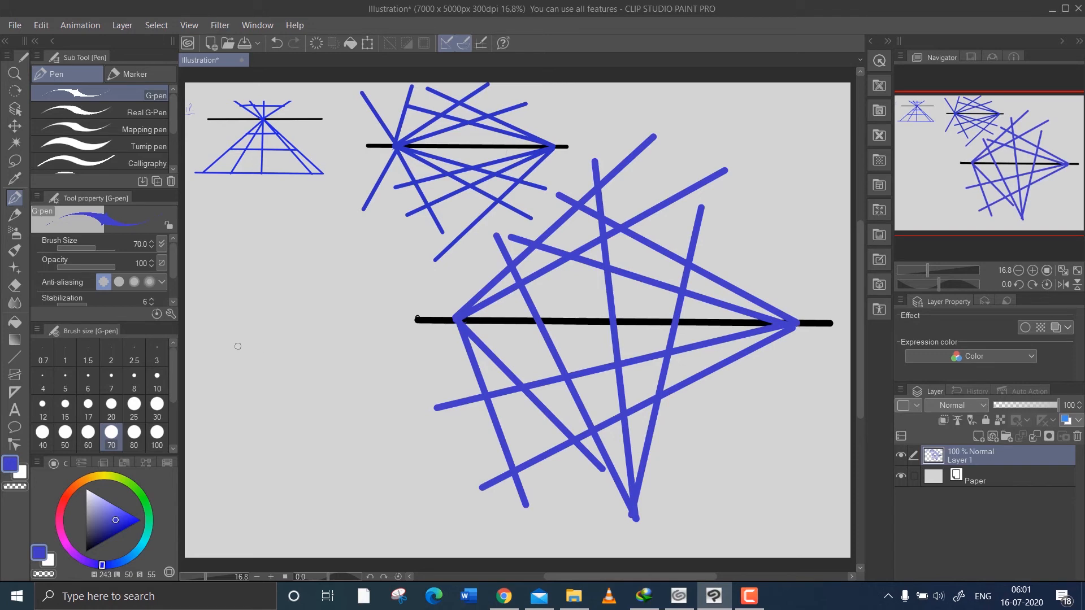
# Sketch a thin upward arrow left of the three-point grid and outline a thick blue kite around it, tapering to a point below.
pyautogui.moveTo(237, 348)
pyautogui.mouseDown()
pyautogui.moveTo(271, 321)
pyautogui.moveTo(304, 349)
pyautogui.moveTo(269, 376)
pyautogui.moveTo(269, 472)
pyautogui.mouseUp()
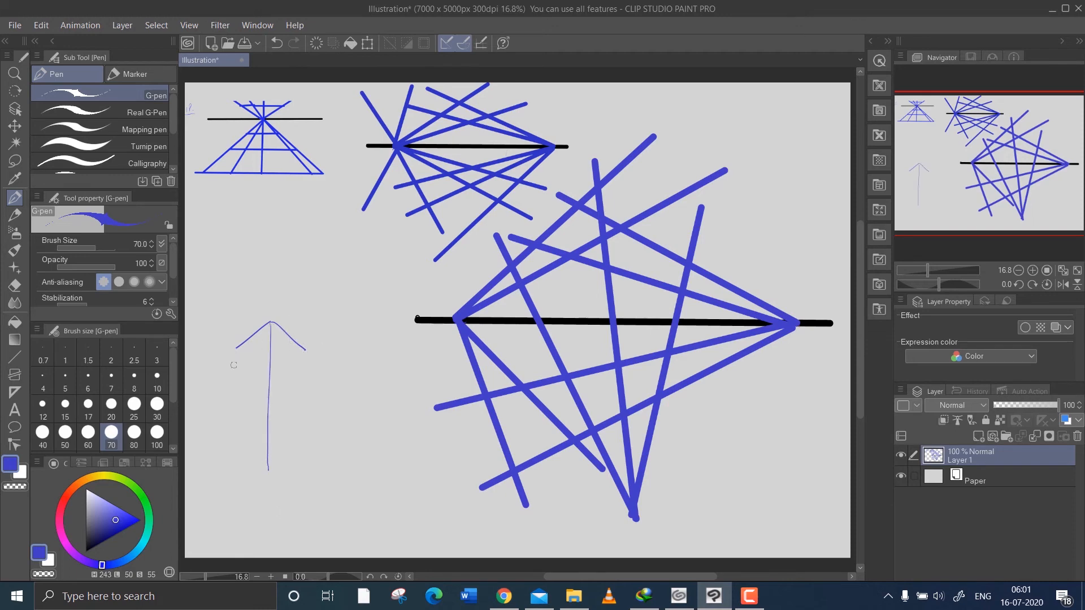
pyautogui.moveTo(237, 349); pyautogui.dragTo(264, 470)
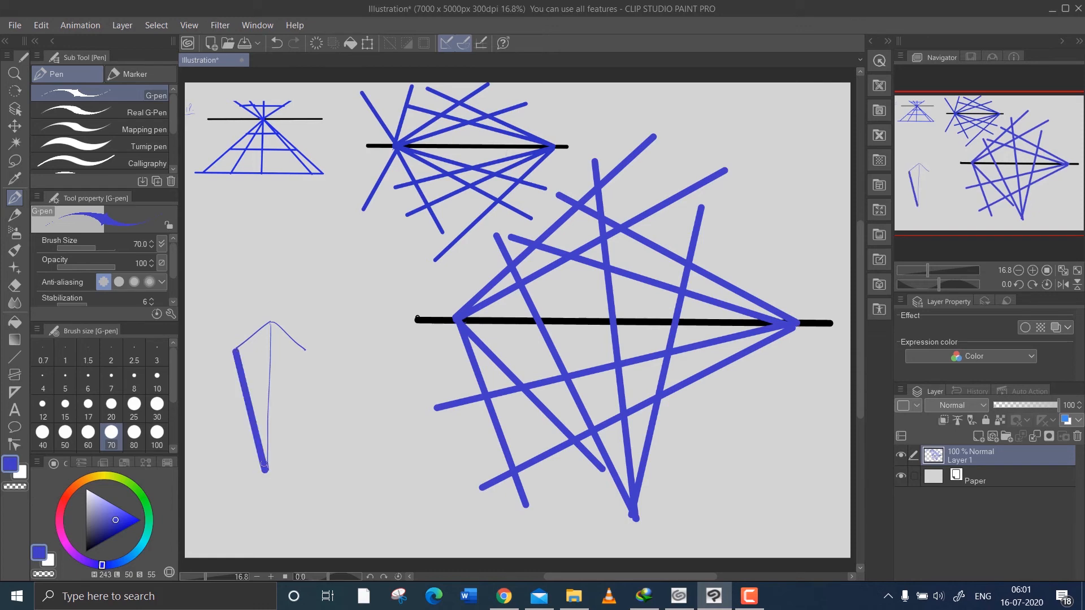
pyautogui.moveTo(304, 351); pyautogui.dragTo(266, 471)
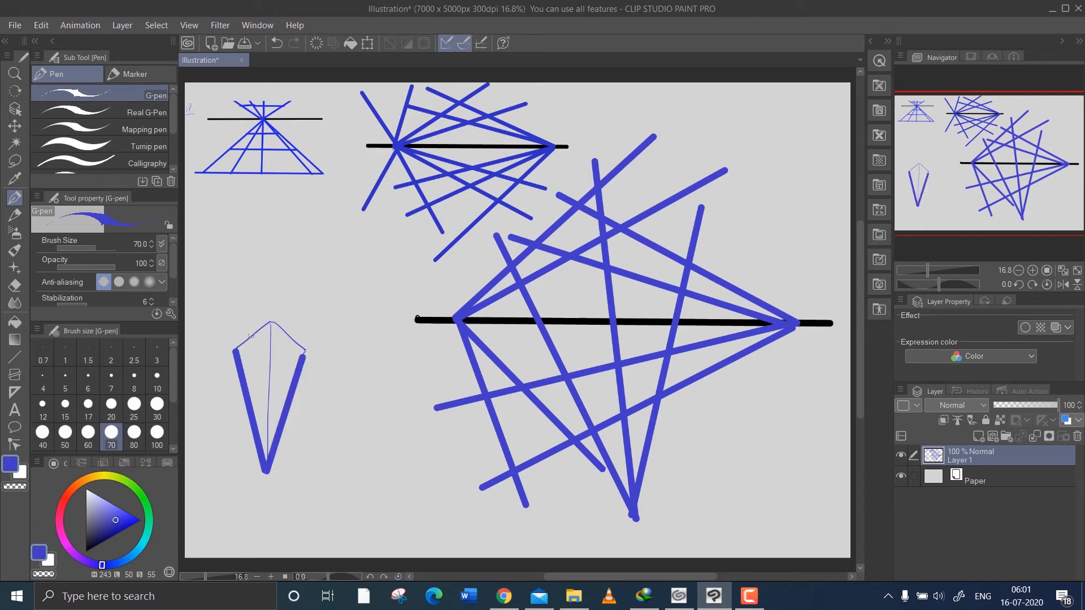
pyautogui.moveTo(236, 349)
pyautogui.mouseDown()
pyautogui.moveTo(271, 323)
pyautogui.moveTo(304, 354)
pyautogui.mouseUp()
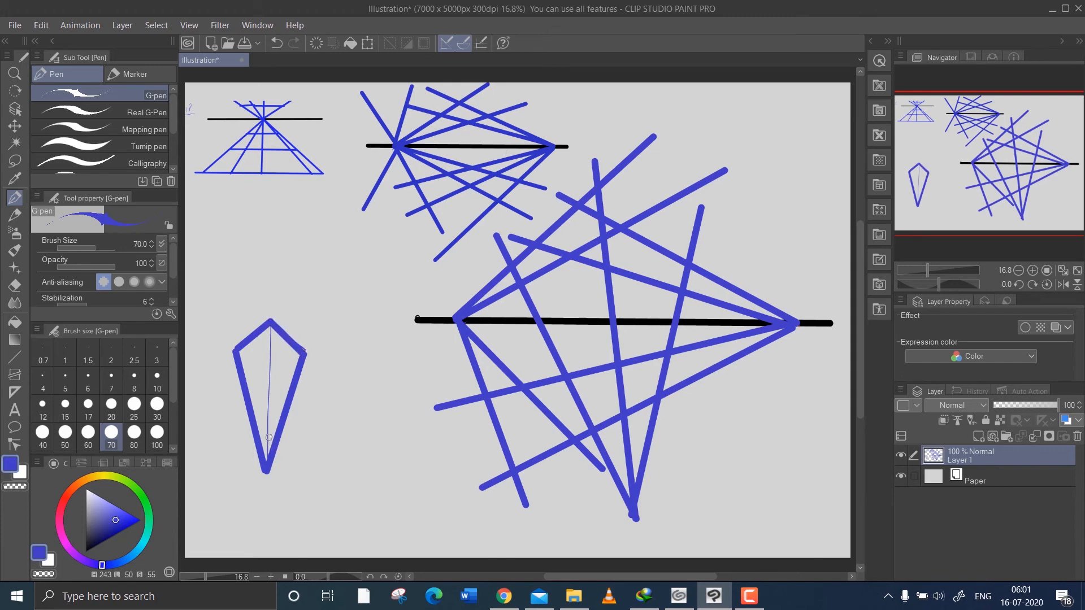
# Erase the kite's lower tip, close it with a short V, and draw the top face's front edges to form a tapering box.
pyautogui.press('e')
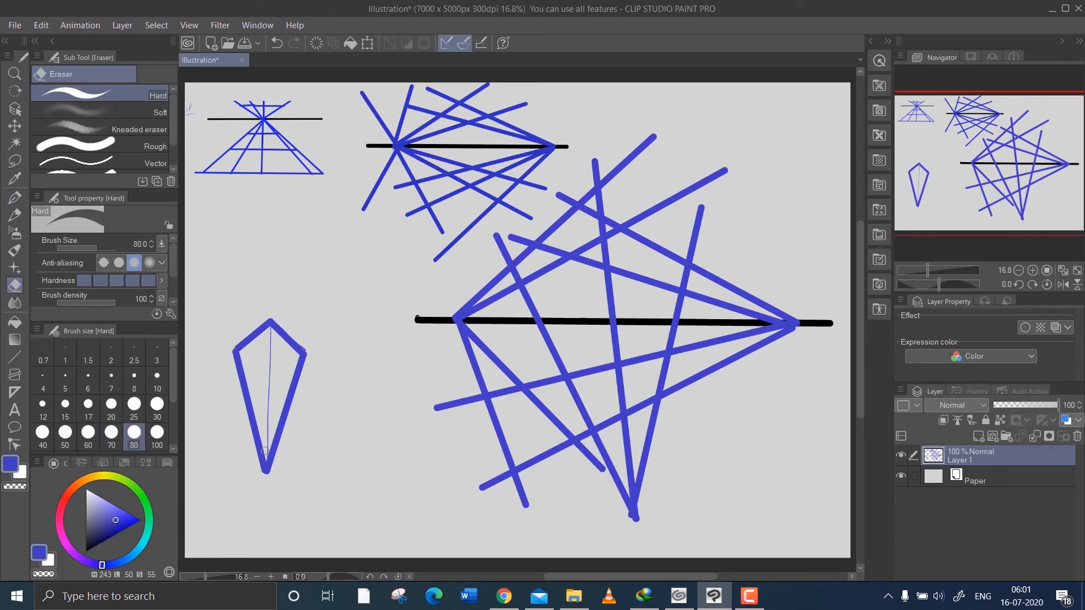
pyautogui.moveTo(267, 457)
pyautogui.mouseDown()
pyautogui.moveTo(269, 468)
pyautogui.moveTo(260, 452)
pyautogui.moveTo(274, 450)
pyautogui.moveTo(254, 444)
pyautogui.moveTo(285, 446)
pyautogui.moveTo(256, 440)
pyautogui.moveTo(275, 441)
pyautogui.mouseUp()
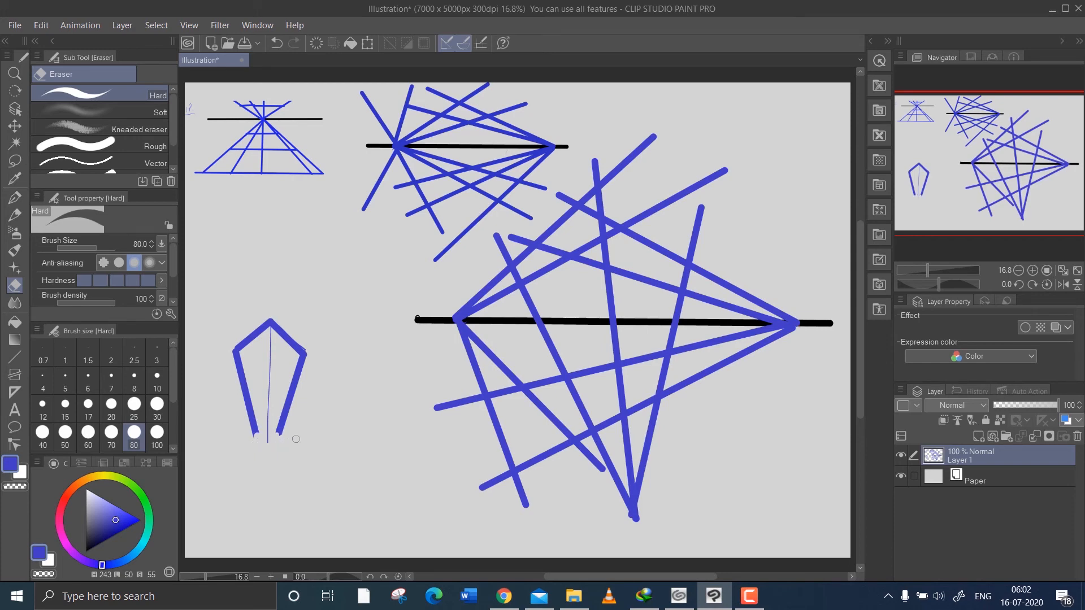
pyautogui.press('p')
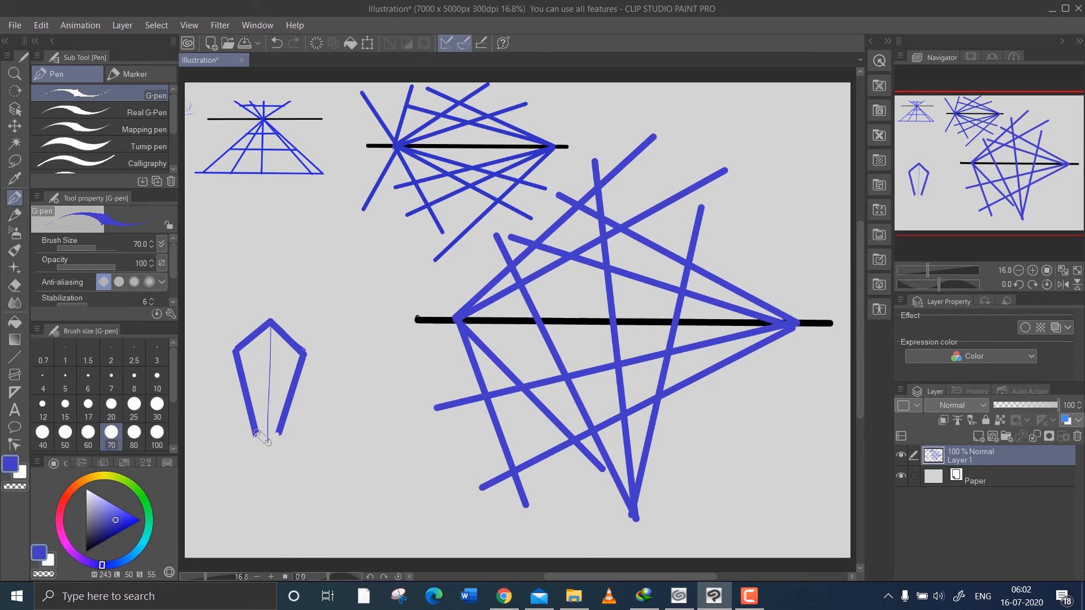
pyautogui.moveTo(257, 433); pyautogui.dragTo(269, 443)
pyautogui.moveTo(241, 353)
pyautogui.mouseDown()
pyautogui.moveTo(269, 364)
pyautogui.moveTo(296, 354)
pyautogui.mouseUp()
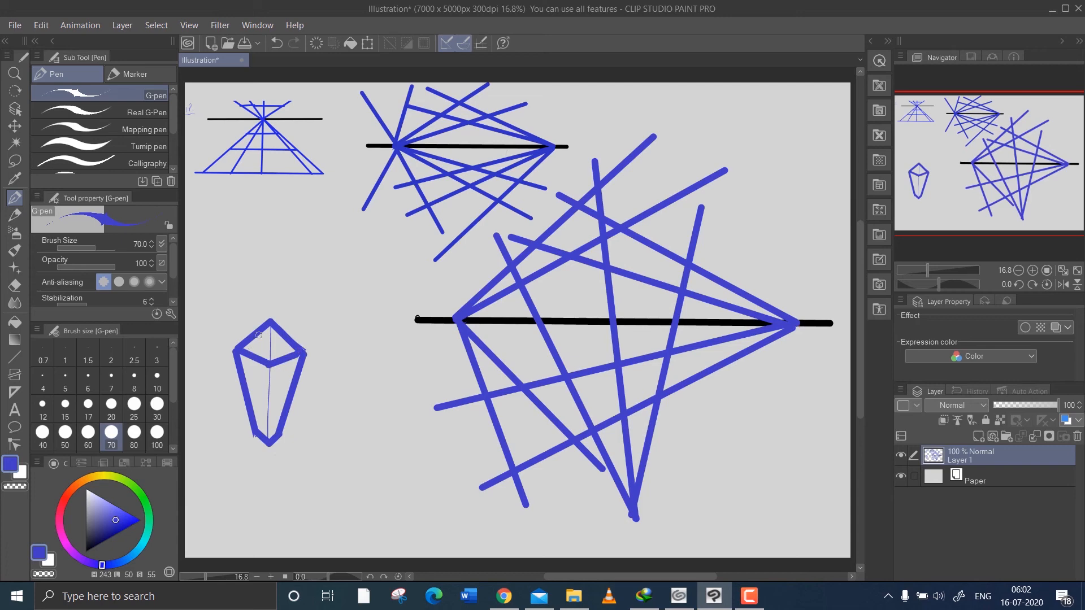
# Add thin direction arrows along the box's upper edges and tapering sides, and mark small blue vanishing-point dots around it.
pyautogui.moveTo(266, 318); pyautogui.dragTo(230, 341)
pyautogui.moveTo(286, 320)
pyautogui.mouseDown()
pyautogui.moveTo(324, 347)
pyautogui.moveTo(321, 335)
pyautogui.mouseUp()
pyautogui.moveTo(231, 394); pyautogui.dragTo(242, 425)
pyautogui.moveTo(308, 397); pyautogui.dragTo(293, 441)
pyautogui.click(378, 364)
pyautogui.moveTo(685, 113); pyautogui.dragTo(685, 140)
pyautogui.hotkey('ctrl', 'z')
pyautogui.hotkey('ctrl', 'z')
pyautogui.moveTo(724, 102); pyautogui.dragTo(724, 151)
pyautogui.moveTo(724, 104); pyautogui.dragTo(766, 95)
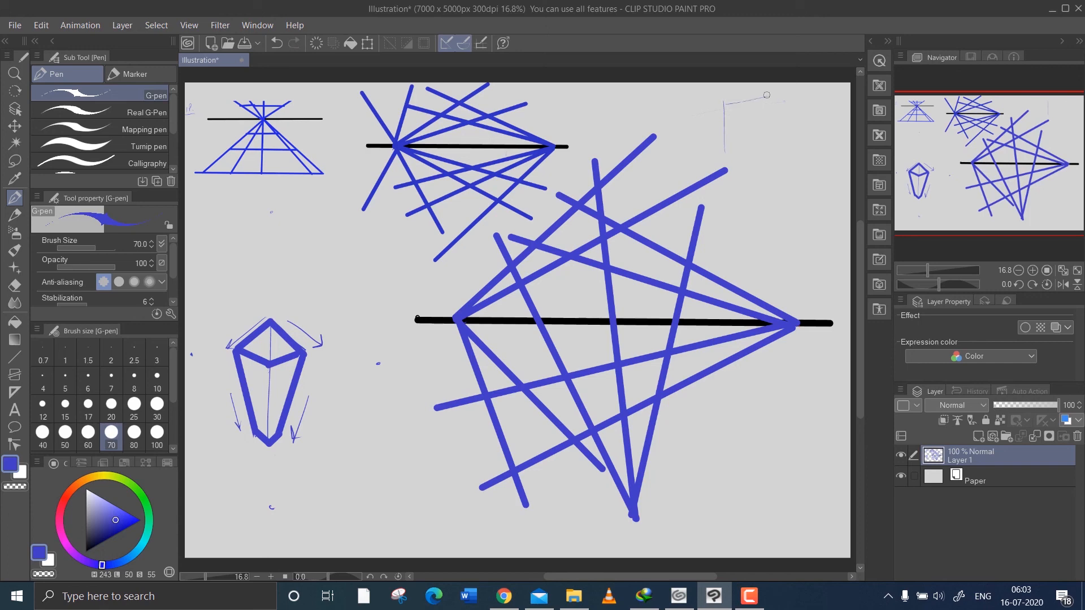
pyautogui.moveTo(725, 150)
pyautogui.mouseDown()
pyautogui.moveTo(777, 131)
pyautogui.moveTo(767, 147)
pyautogui.mouseUp()
pyautogui.hotkey('ctrl', 'z')
pyautogui.hotkey('ctrl', 'z')
pyautogui.hotkey('ctrl', 'z')
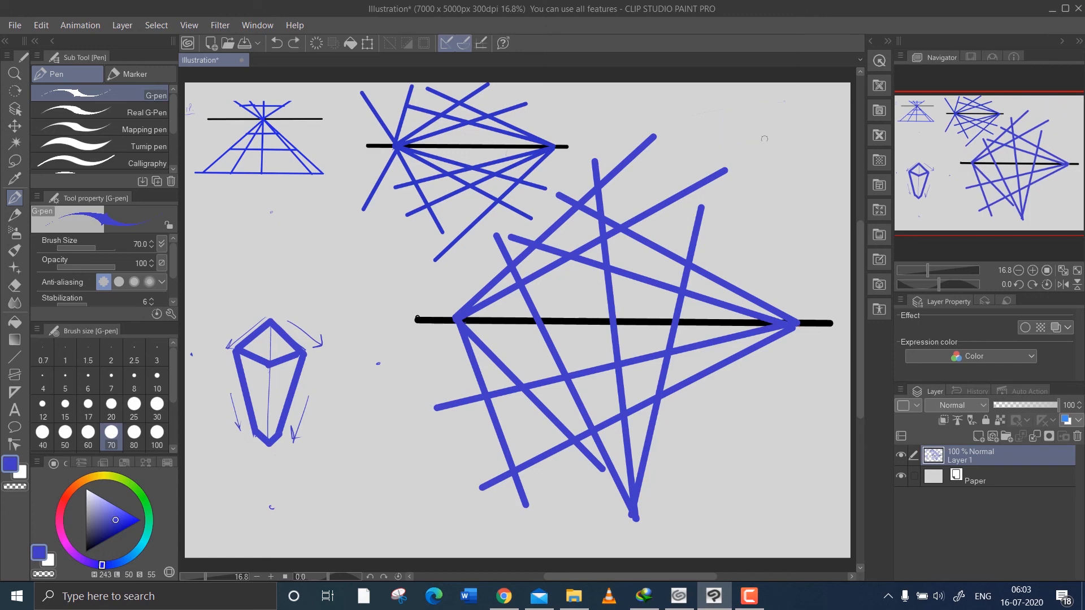